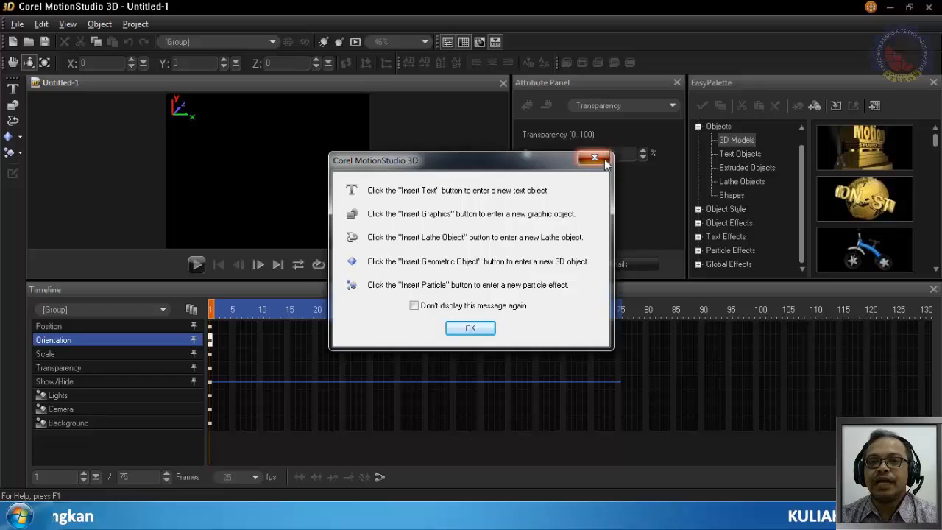
# Step: Set the project to user-defined dimensions of 720 by 405 pixels and fit the canvas in the window
pyautogui.click(599, 159)
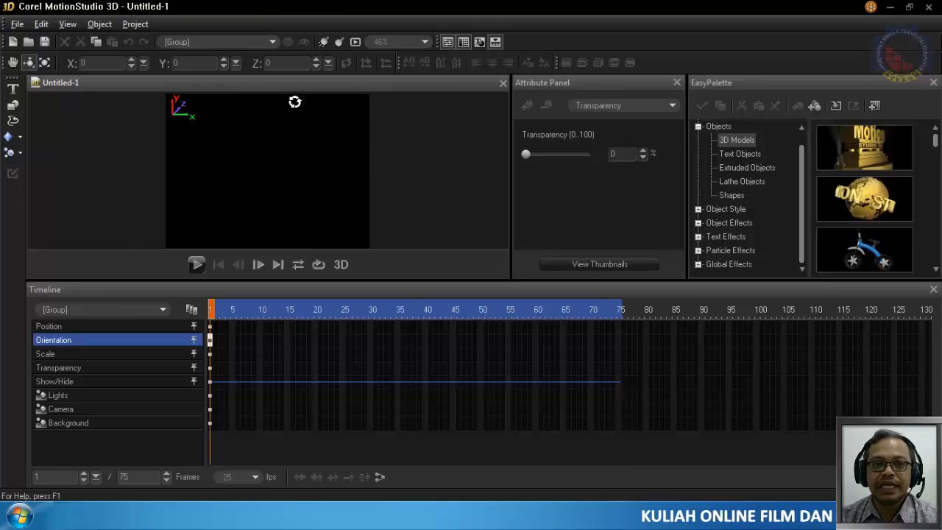
pyautogui.click(137, 23)
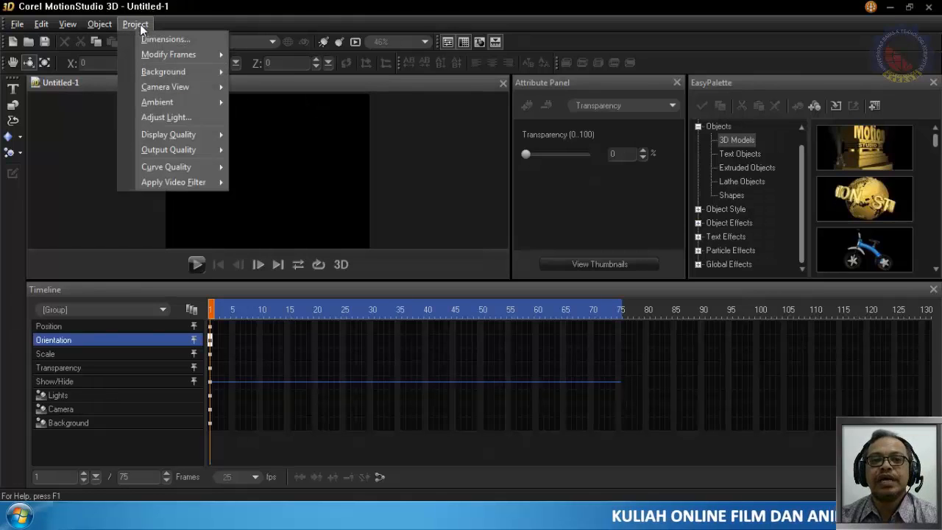
pyautogui.click(149, 39)
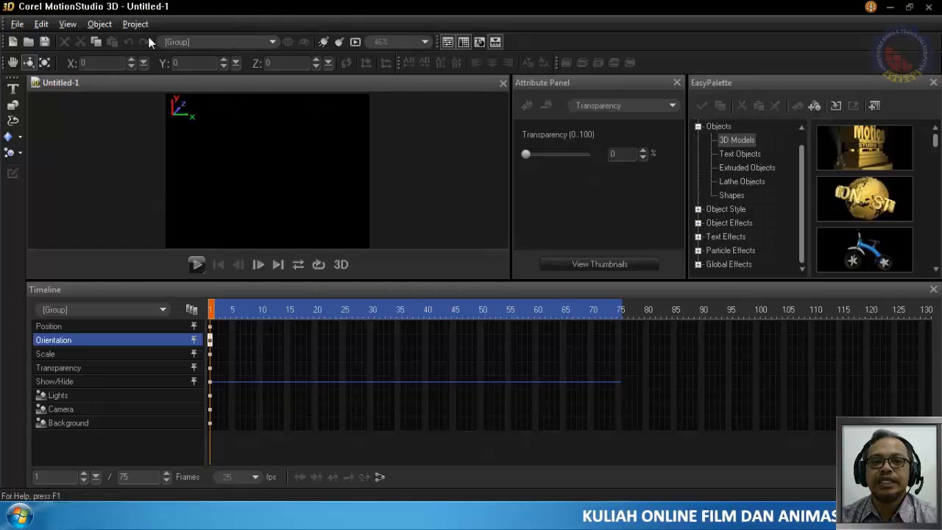
pyautogui.moveTo(458, 211); pyautogui.dragTo(438, 212)
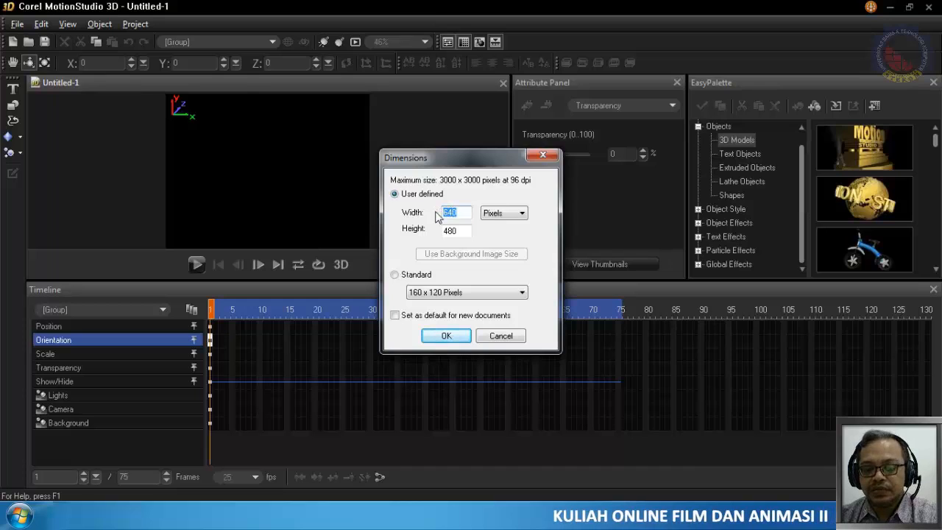
pyautogui.write('720')
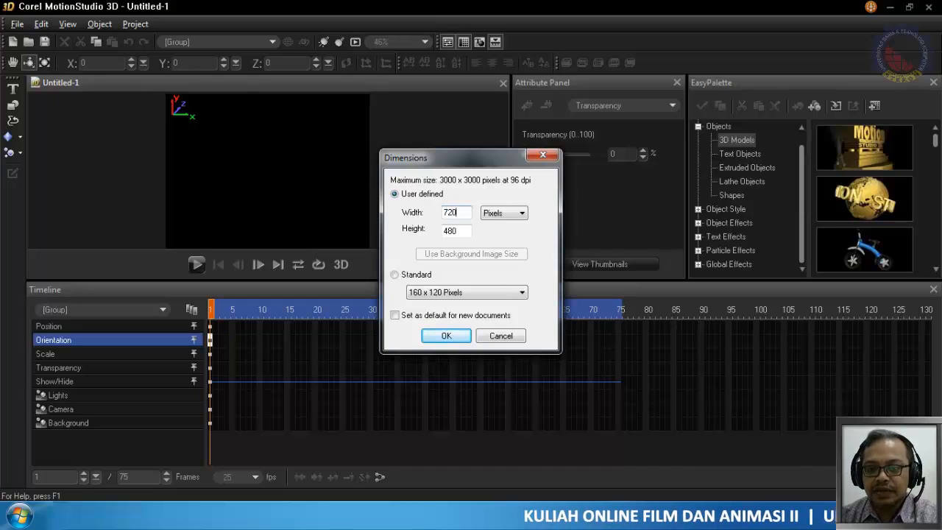
pyautogui.press('Tab')
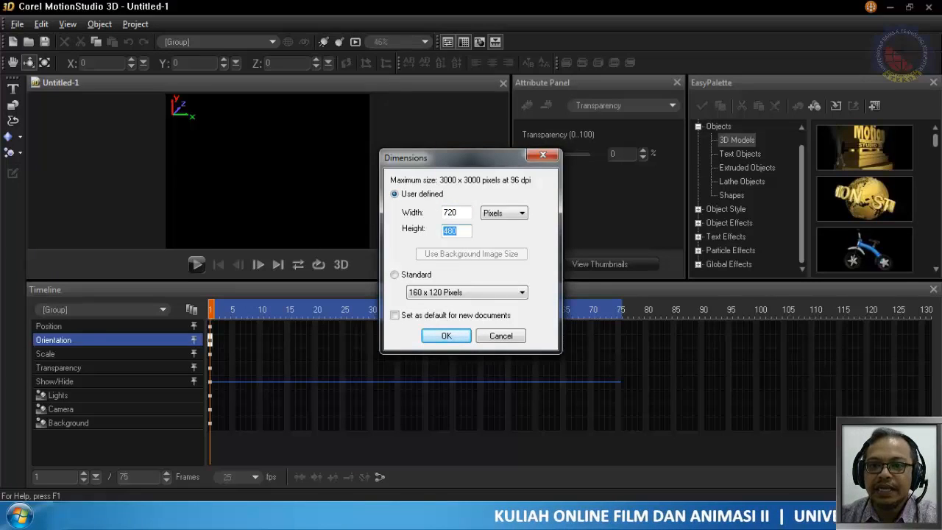
pyautogui.write('4')
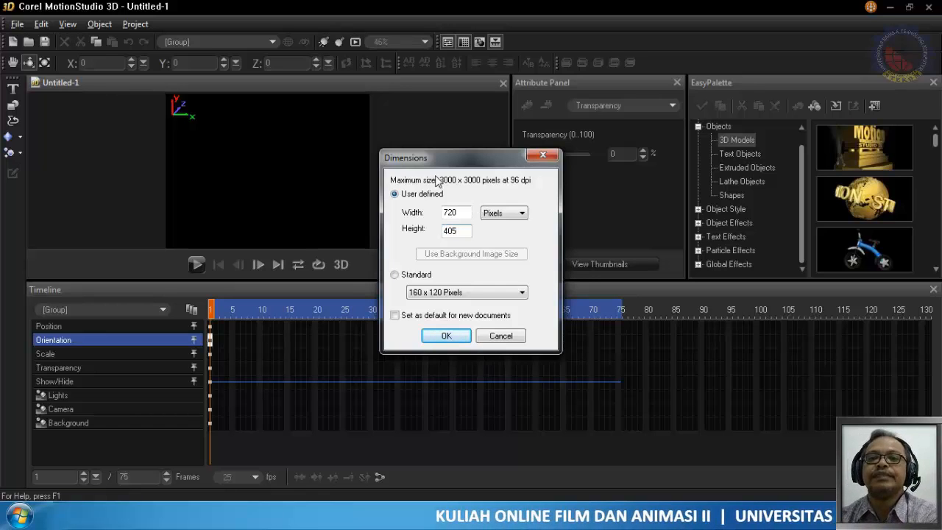
pyautogui.click(436, 333)
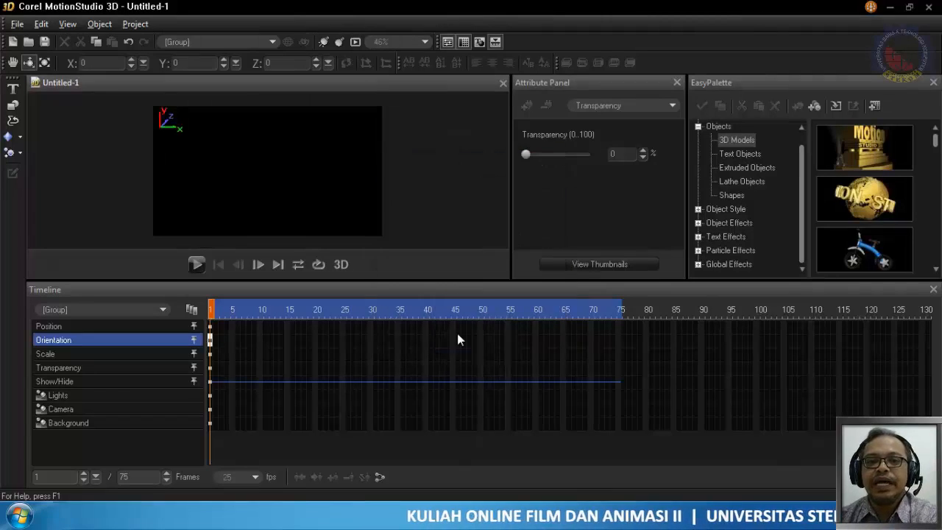
pyautogui.click(66, 27)
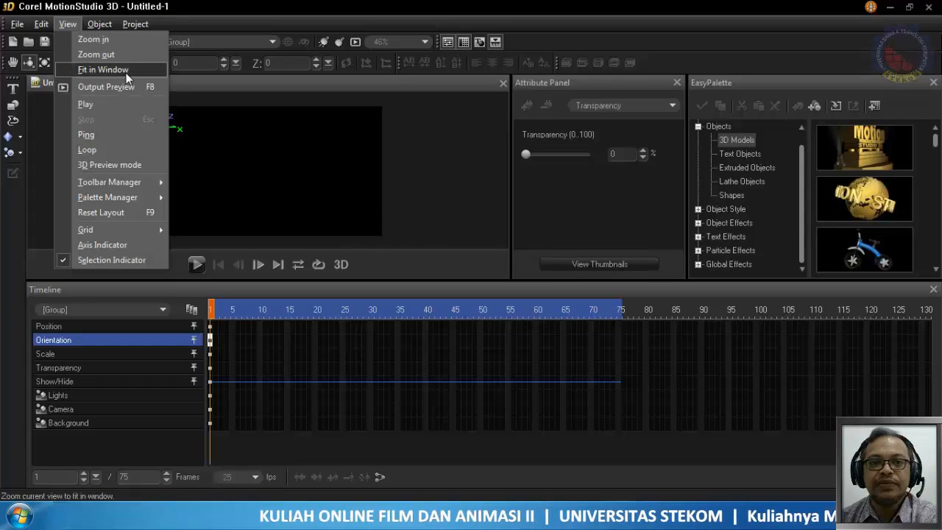
pyautogui.click(103, 70)
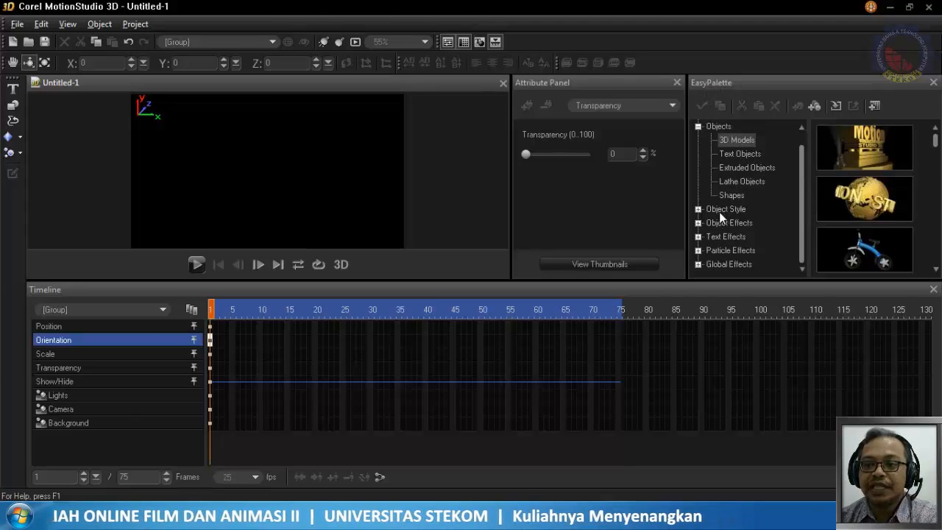
# Step: Insert the preset wooden barrel from the Lathe Objects library into the scene and delete it again
pyautogui.click(698, 126)
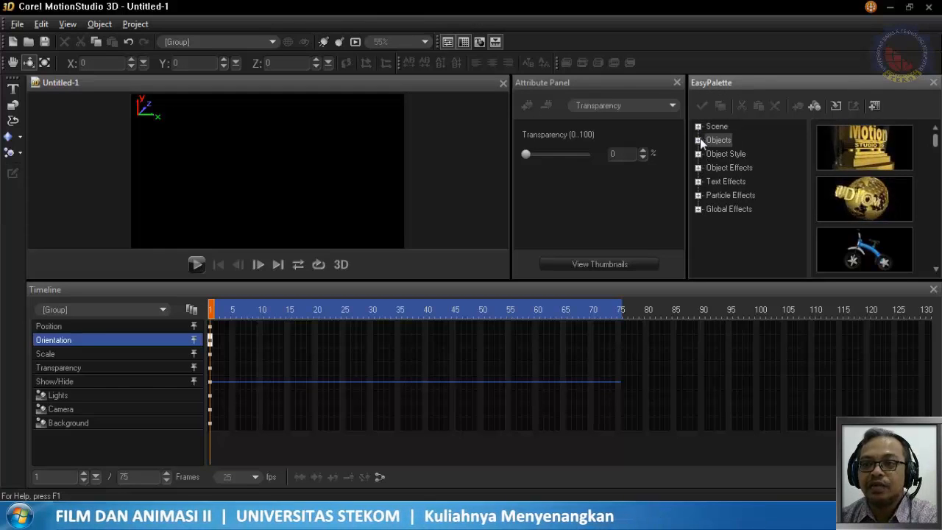
pyautogui.click(698, 140)
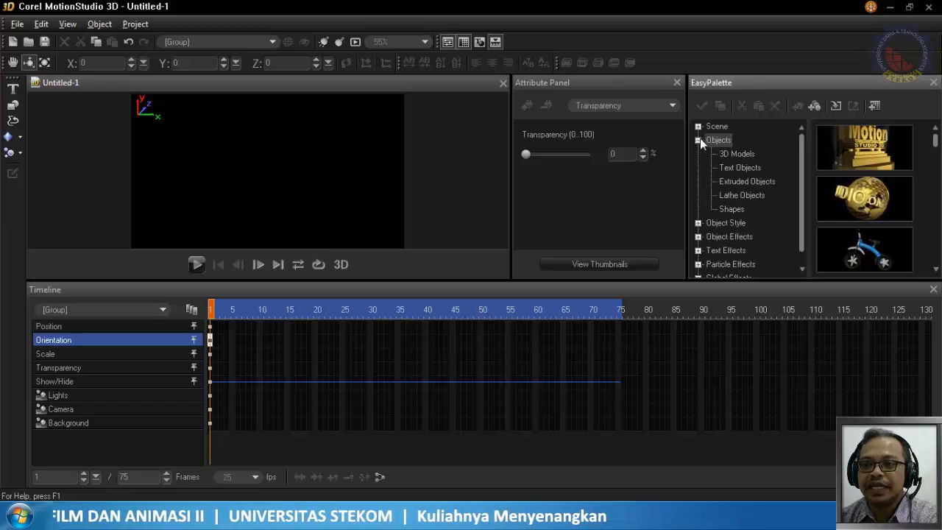
pyautogui.click(738, 154)
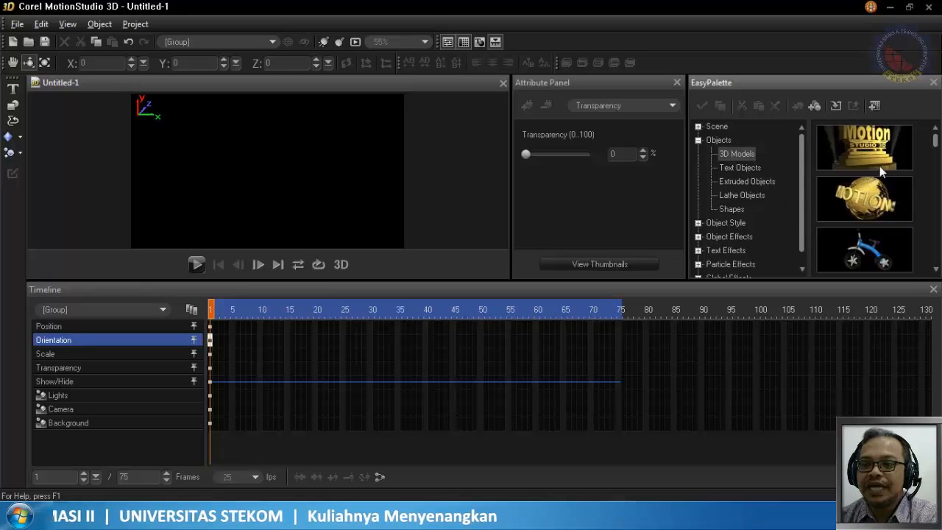
pyautogui.click(730, 194)
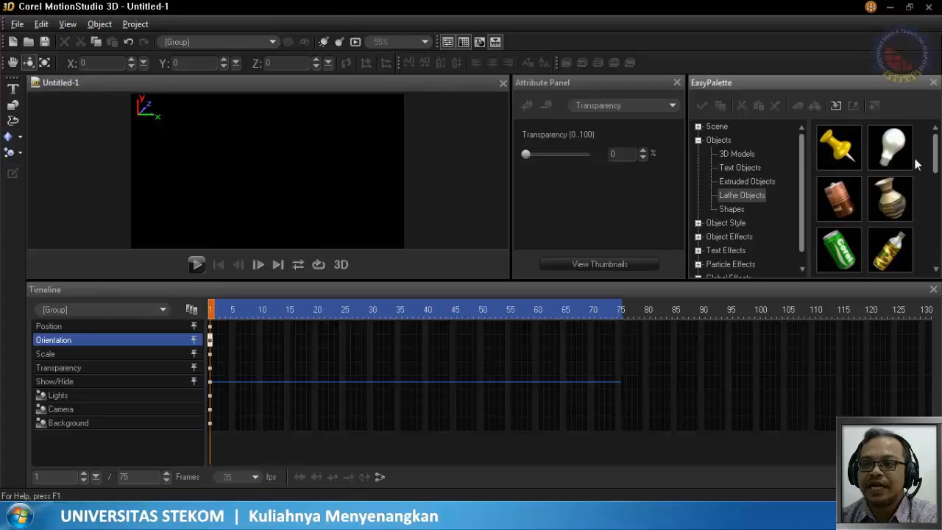
pyautogui.moveTo(933, 167); pyautogui.dragTo(933, 234)
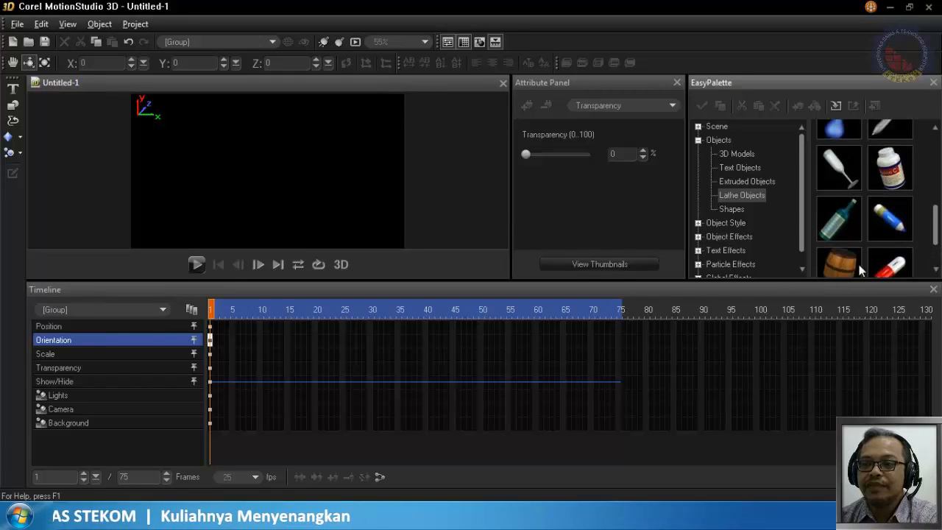
pyautogui.moveTo(844, 263); pyautogui.dragTo(571, 216)
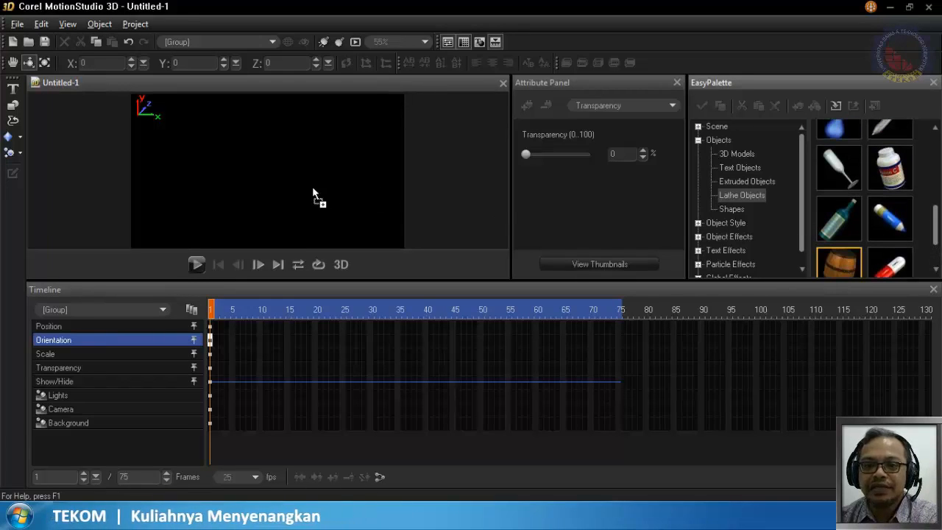
pyautogui.moveTo(312, 190); pyautogui.dragTo(309, 188)
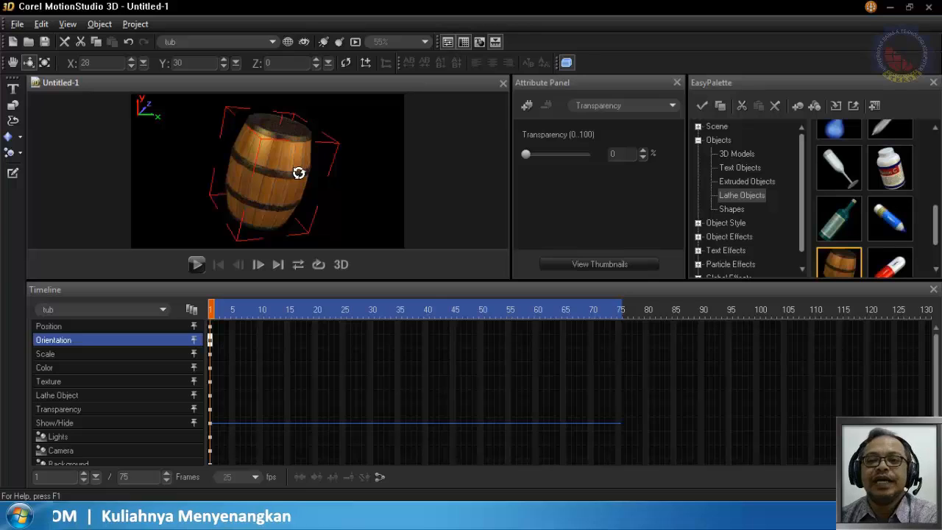
pyautogui.press('Delete')
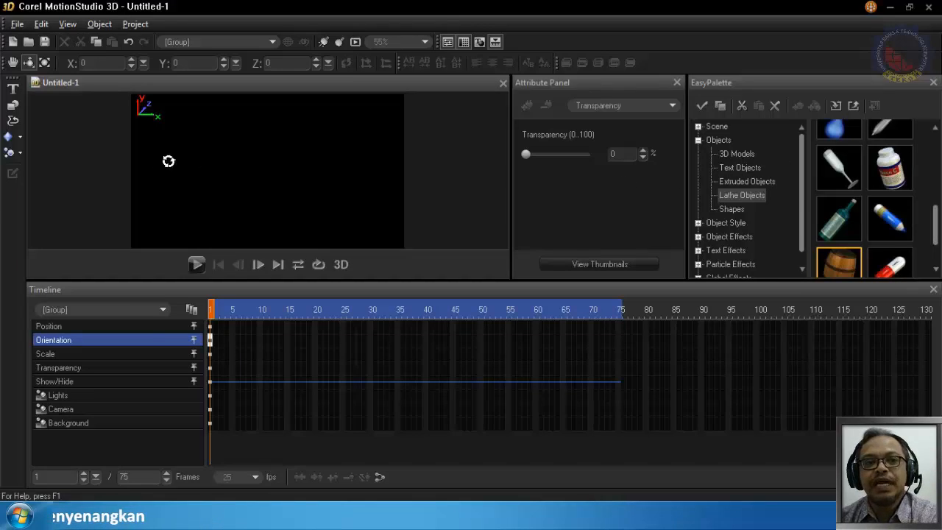
# Step: Start a new lathe object and draw a thin L-shaped half-profile with a slanted wall, small rim and base reaching the vertical axis
pyautogui.click(13, 121)
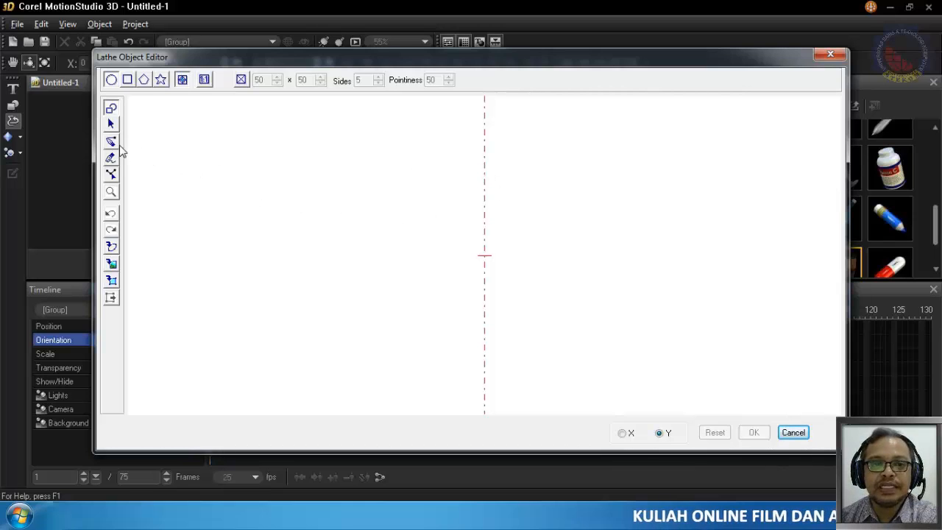
pyautogui.click(112, 142)
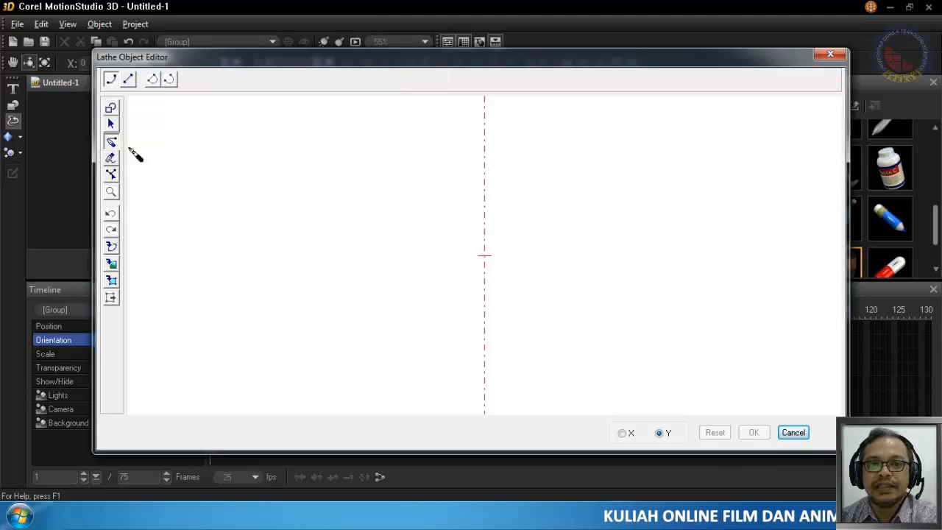
pyautogui.click(356, 180)
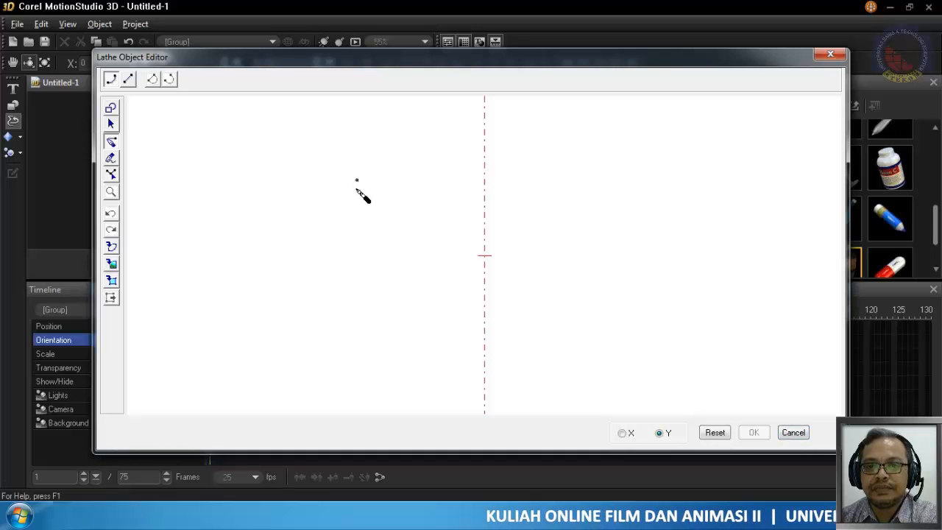
pyautogui.click(357, 189)
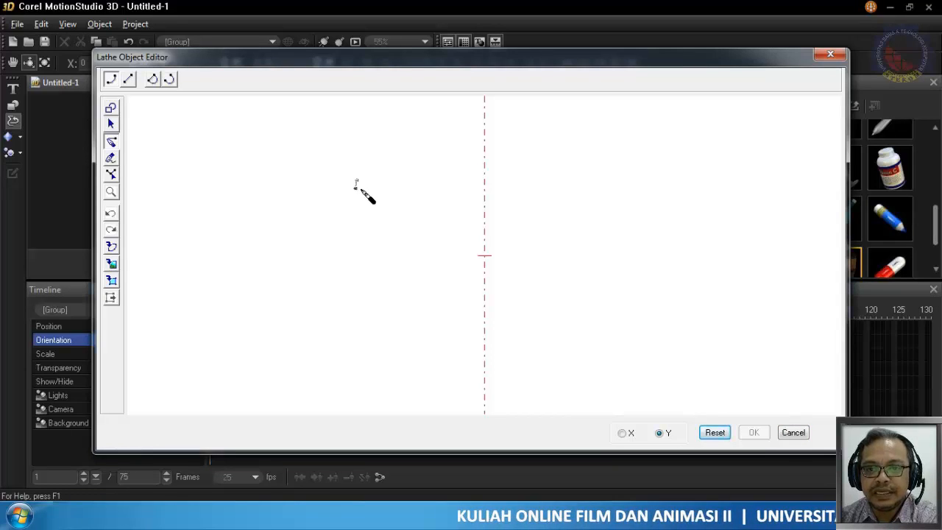
pyautogui.click(392, 340)
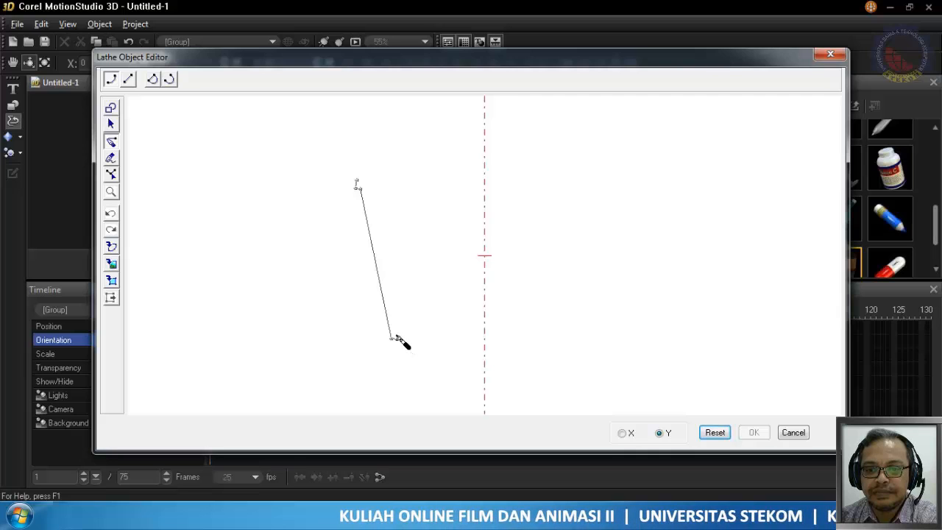
pyautogui.click(484, 334)
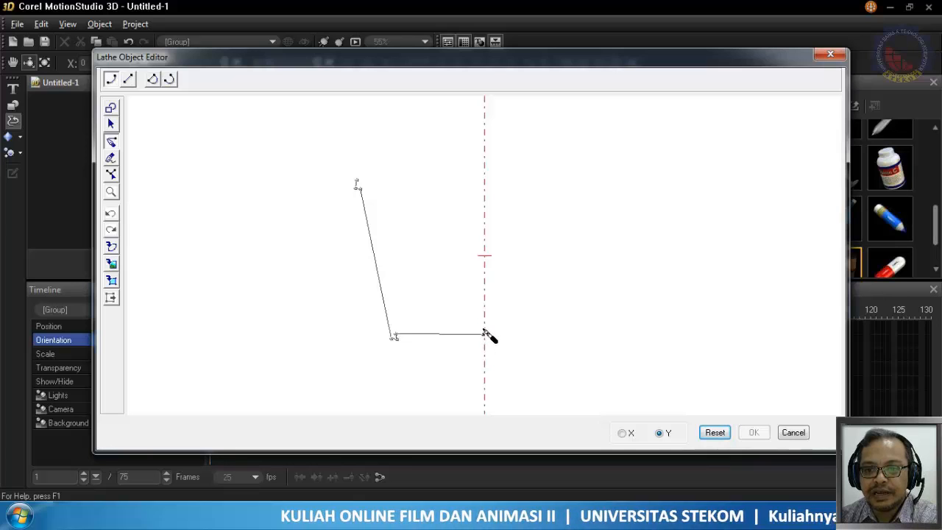
pyautogui.click(395, 326)
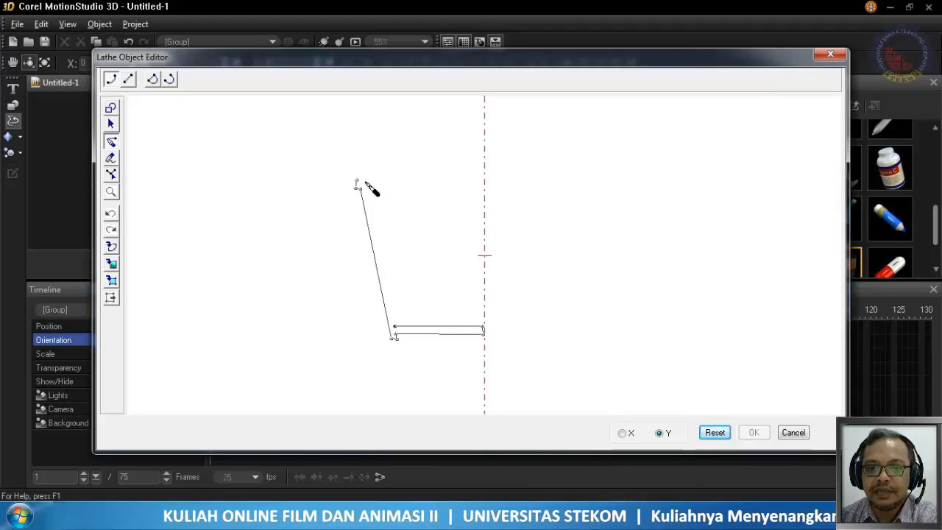
pyautogui.click(362, 184)
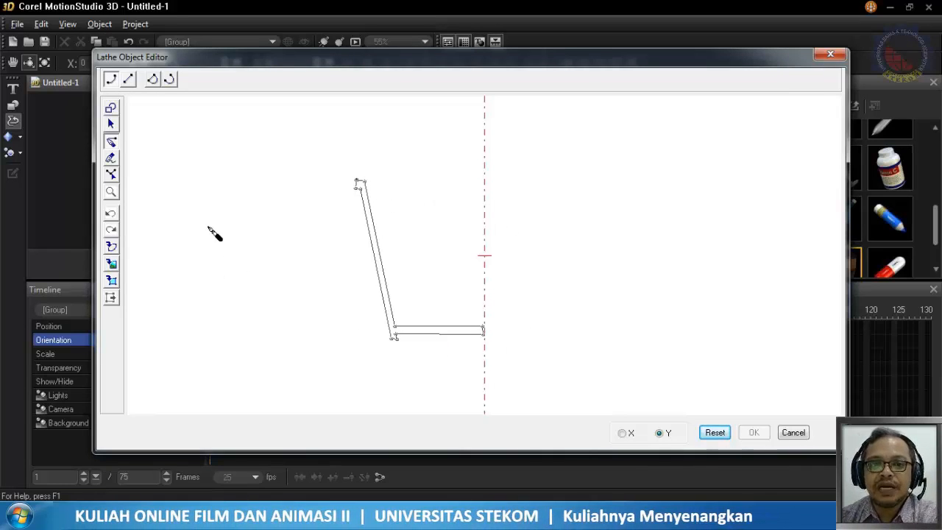
# Step: Edit the profile's nodes to place the base's end points on the rotation axis and level the rim's inner corner
pyautogui.click(113, 175)
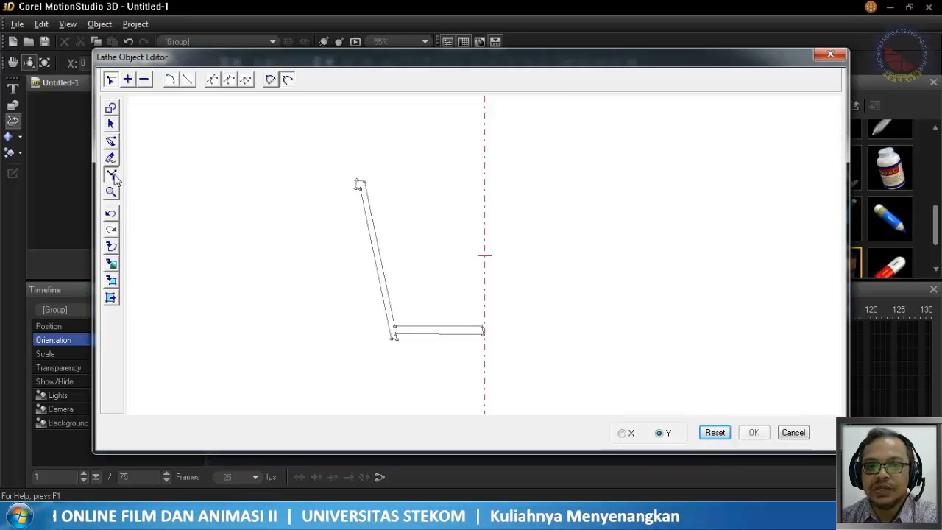
pyautogui.click(483, 328)
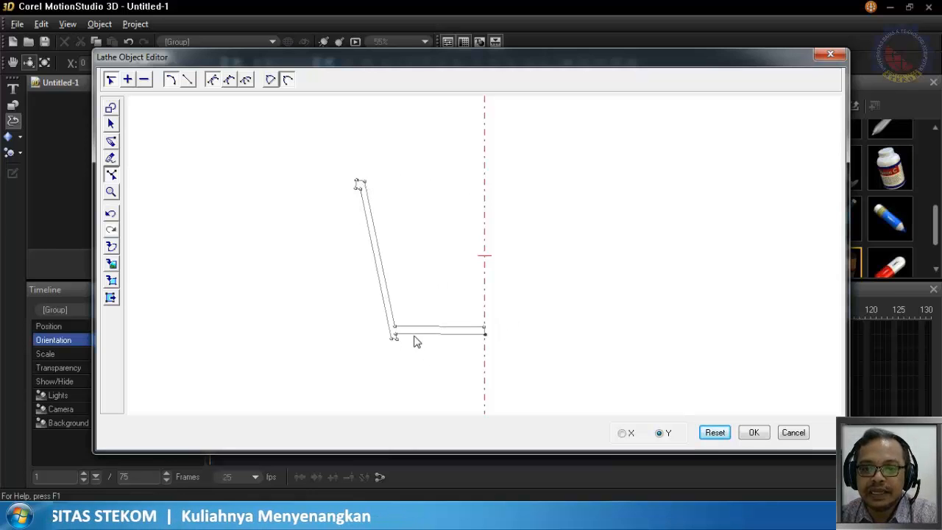
pyautogui.moveTo(365, 181); pyautogui.dragTo(366, 185)
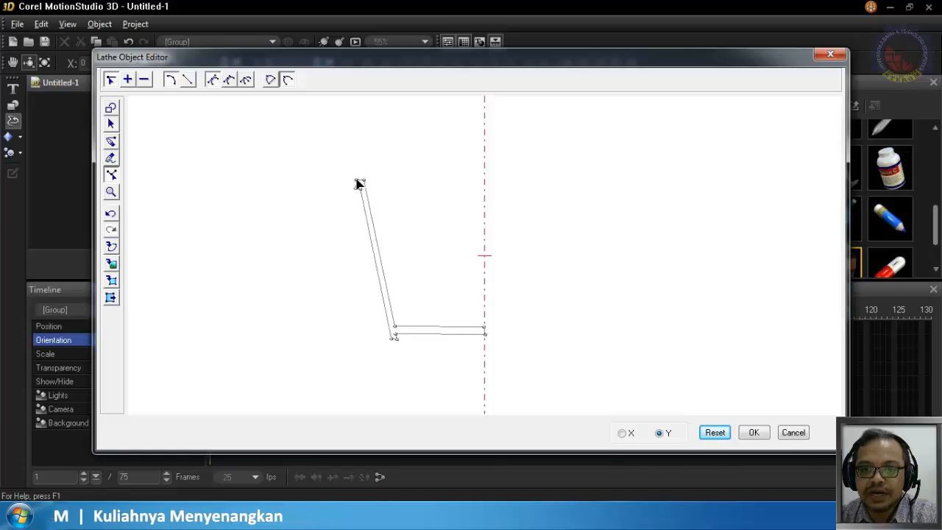
pyautogui.moveTo(357, 179); pyautogui.dragTo(353, 180)
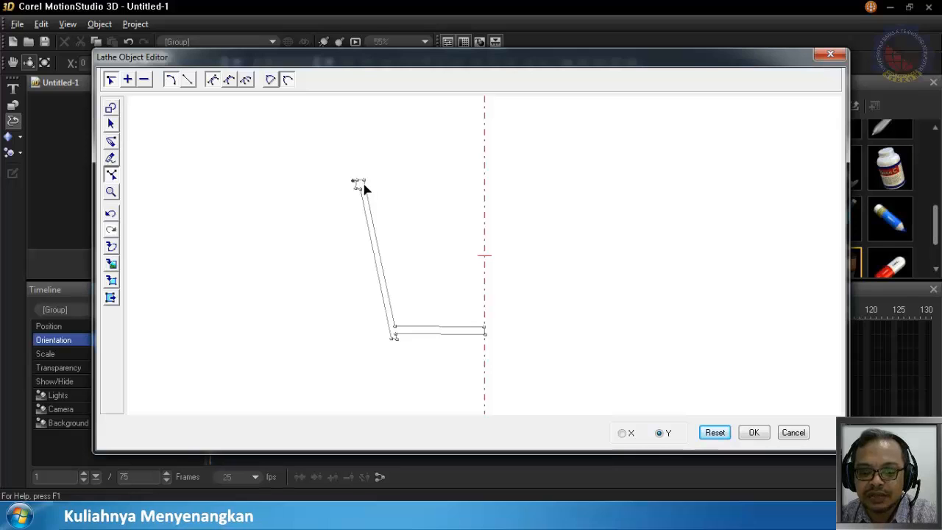
pyautogui.hotkey('ctrl', 'z')
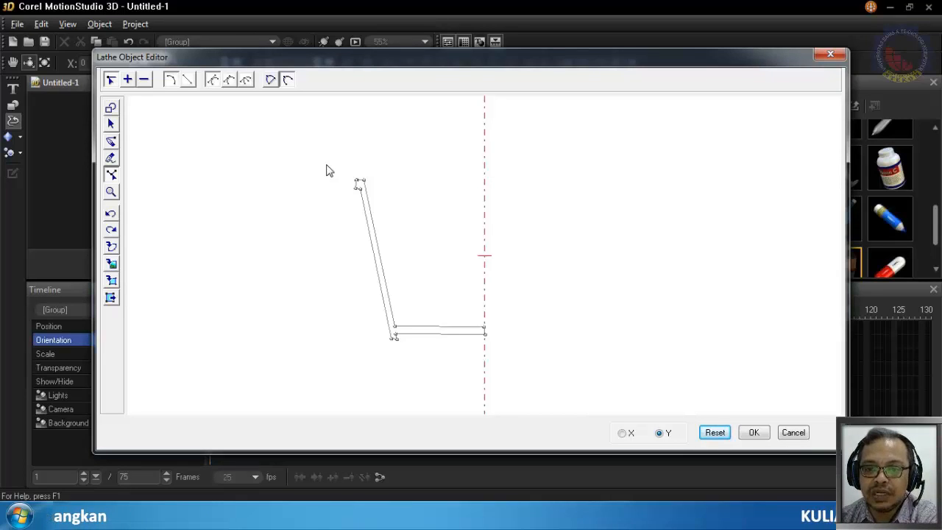
# Step: Try thickening the profile's slanted wall by moving its inner rim and base corner nodes, and undo these moves
pyautogui.moveTo(326, 164); pyautogui.dragTo(417, 377)
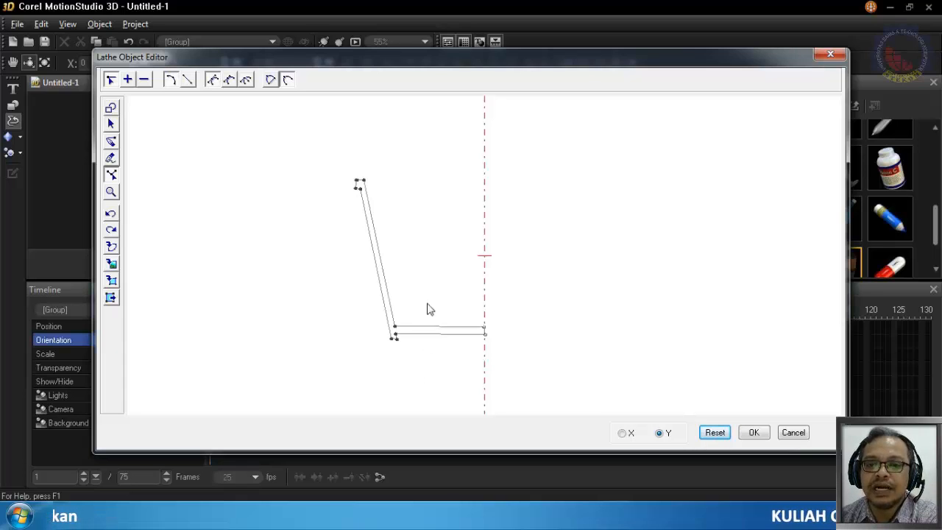
pyautogui.moveTo(363, 180); pyautogui.dragTo(372, 180)
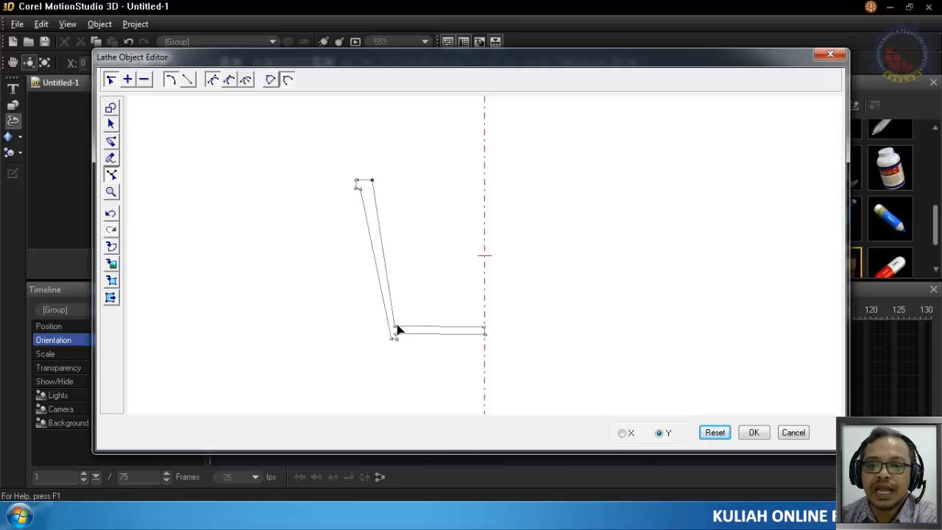
pyautogui.moveTo(395, 326)
pyautogui.mouseDown()
pyautogui.moveTo(409, 326)
pyautogui.moveTo(404, 332)
pyautogui.mouseUp()
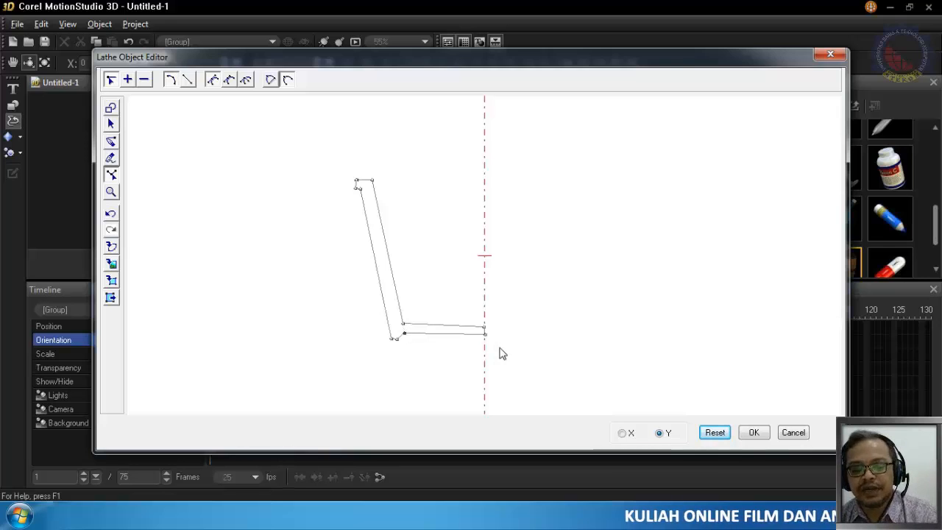
pyautogui.hotkey('ctrl', 'z')
pyautogui.hotkey('ctrl', 'z')
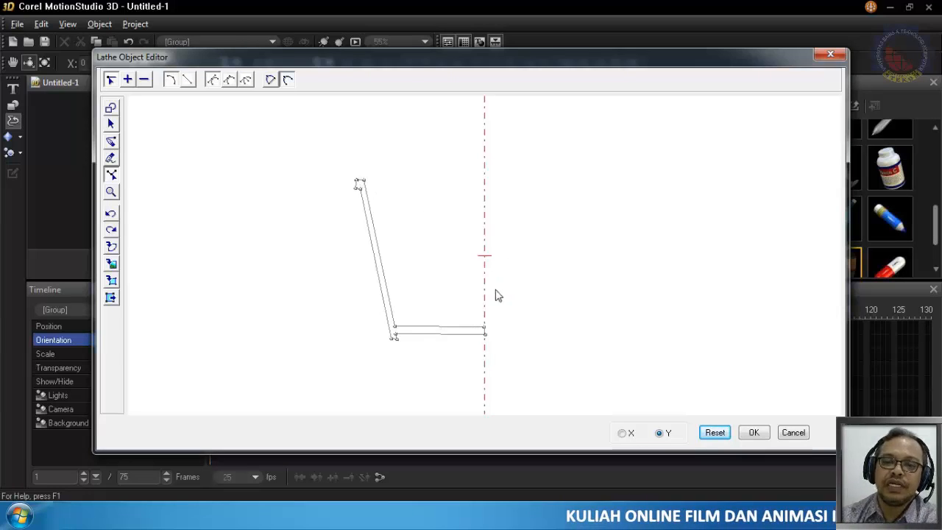
# Step: Confirm the half-profile to generate the lathe object, and tilt it to about 29 degrees on X and 7 degrees on Y
pyautogui.click(752, 436)
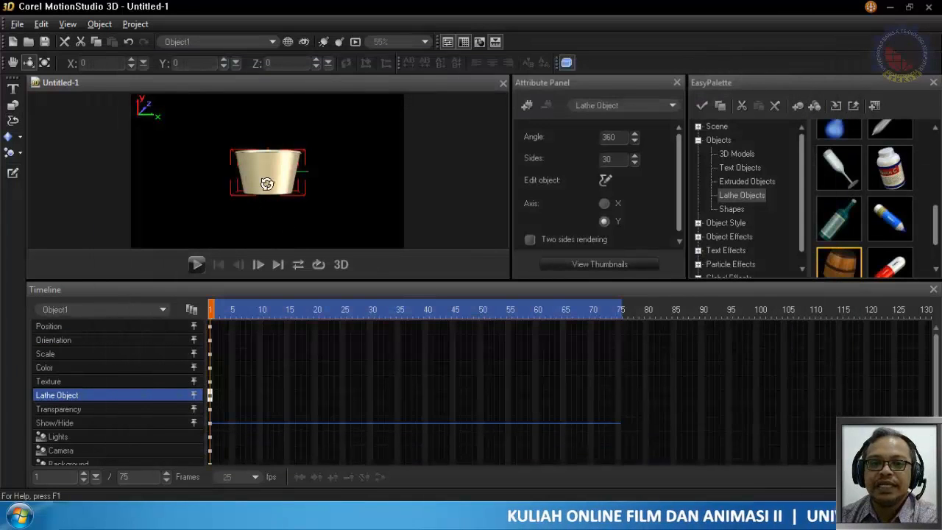
pyautogui.moveTo(267, 181); pyautogui.dragTo(243, 198)
pyautogui.click(13, 126)
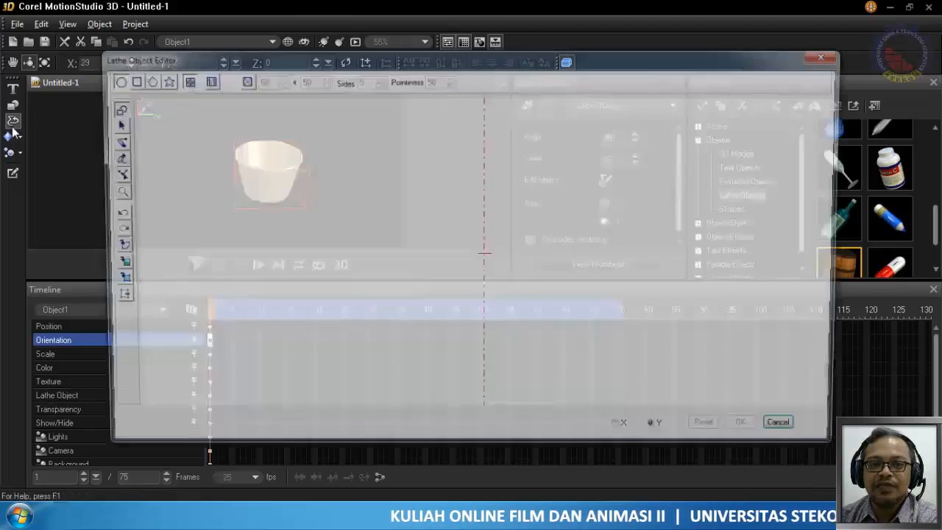
pyautogui.click(824, 54)
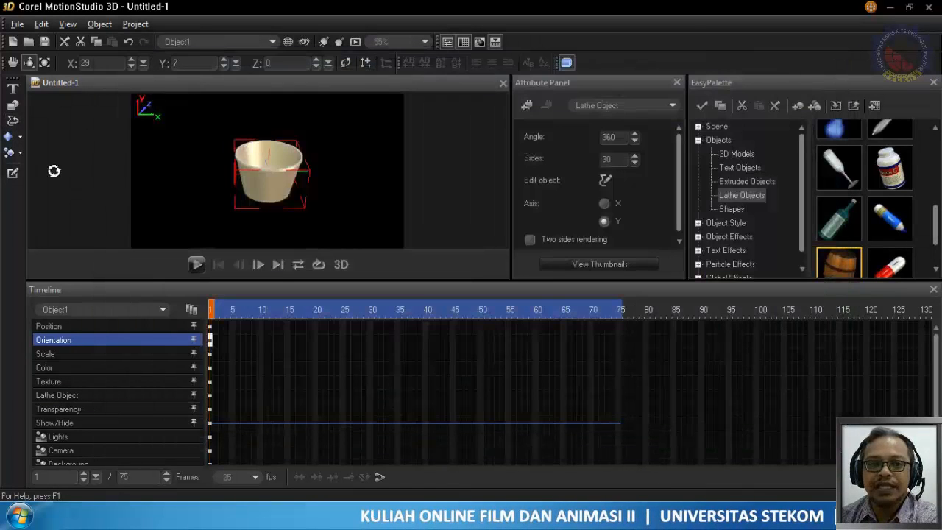
# Step: Reopen the lathe object's profile for editing and shift the whole outline across the rotation axis to an X position of about -38
pyautogui.click(11, 176)
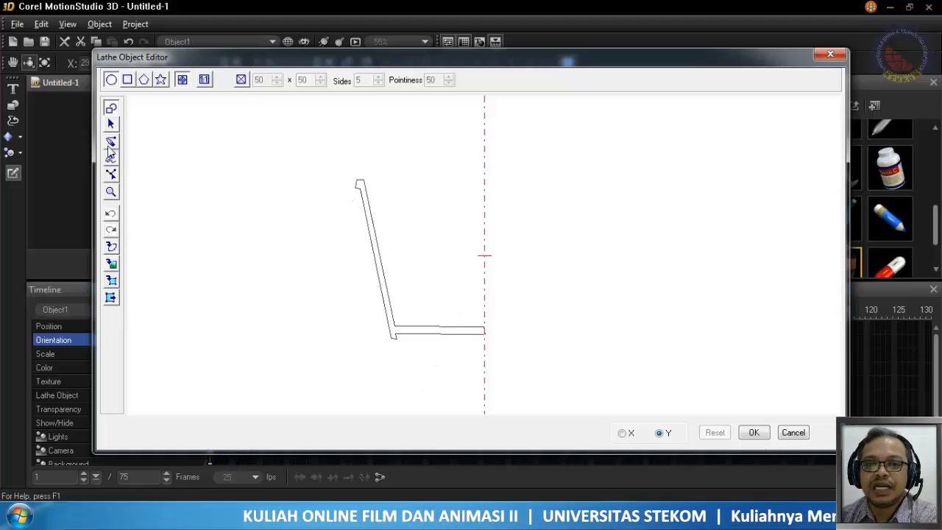
pyautogui.click(111, 174)
pyautogui.moveTo(311, 156); pyautogui.dragTo(441, 377)
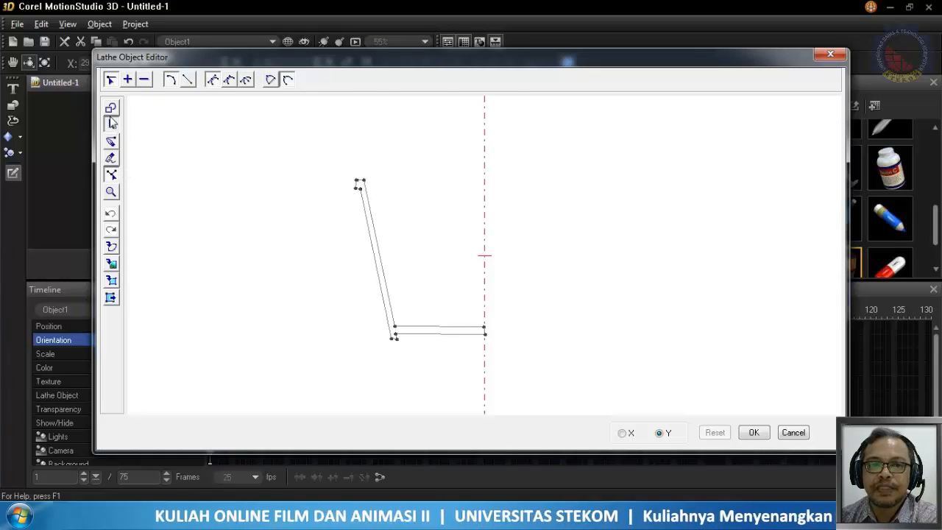
pyautogui.click(111, 124)
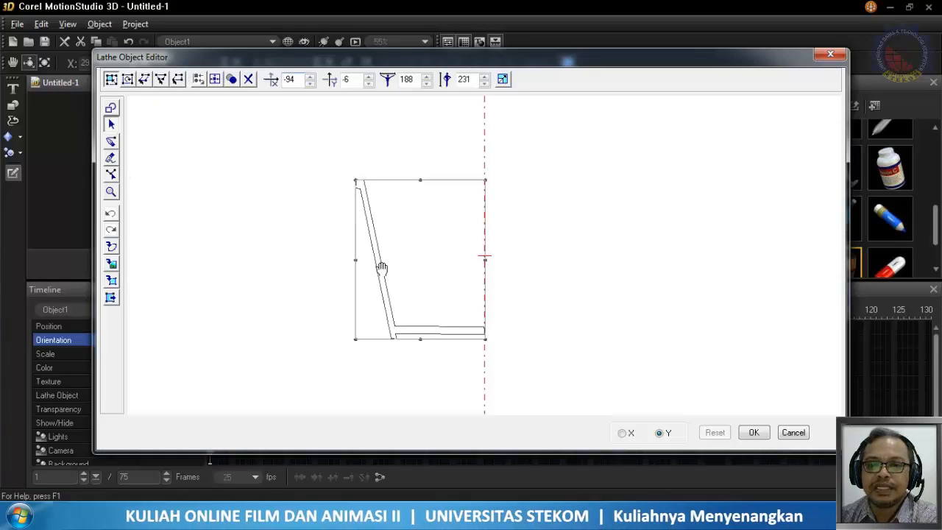
pyautogui.moveTo(382, 268); pyautogui.dragTo(419, 271)
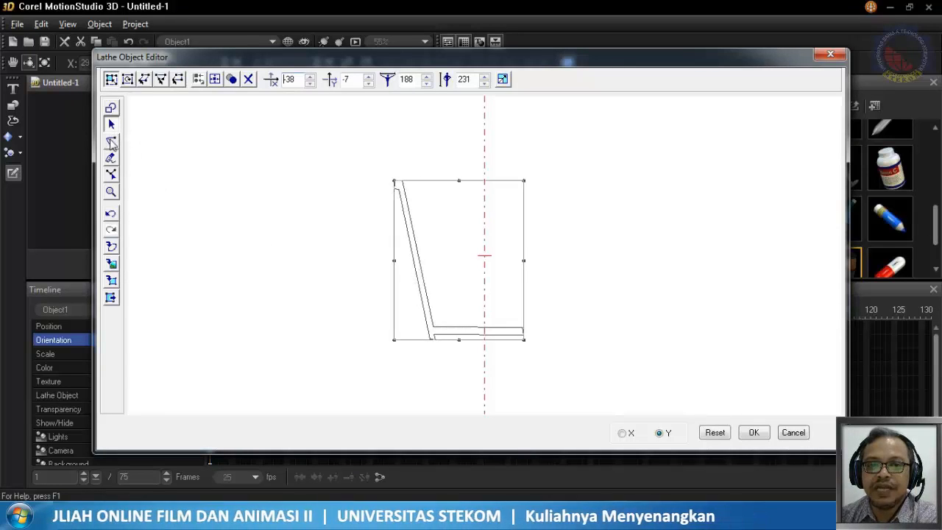
# Step: Move the two end nodes of the profile's base back onto the rotation axis and apply the narrower shape
pyautogui.click(111, 174)
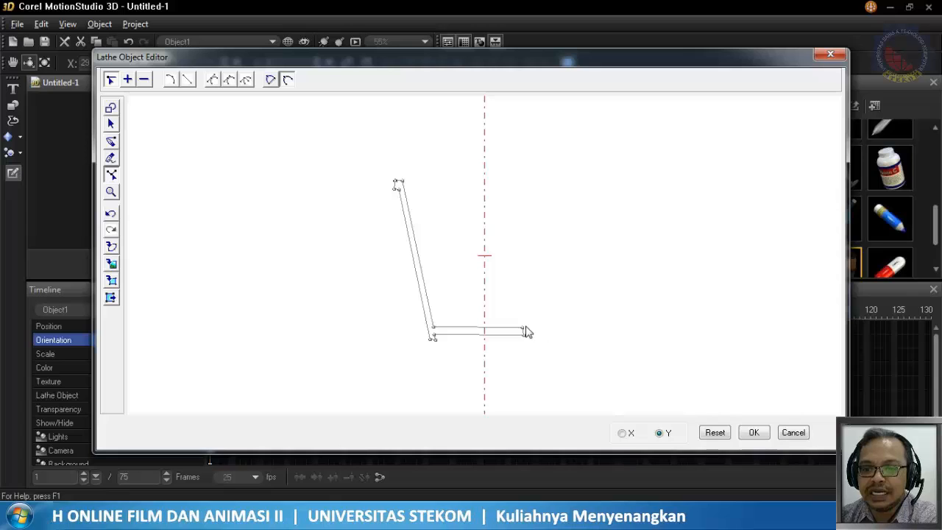
pyautogui.moveTo(521, 328); pyautogui.dragTo(486, 331)
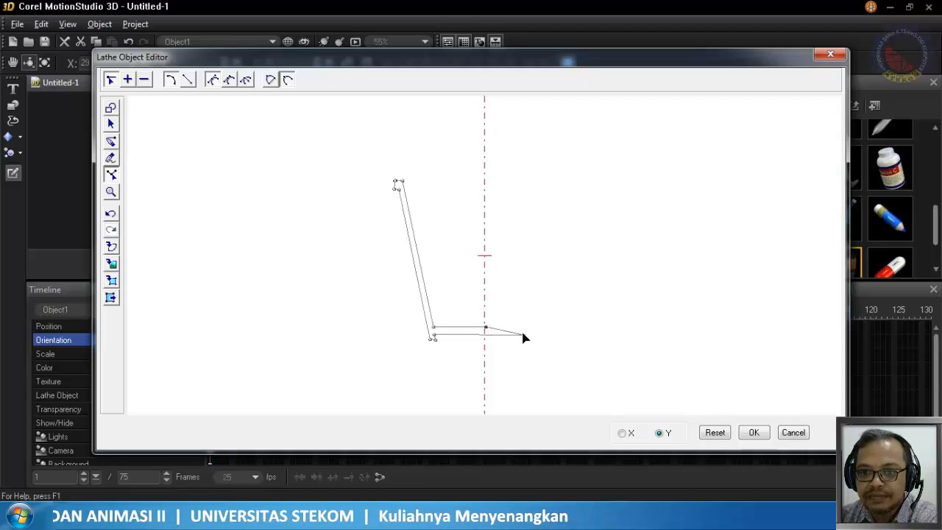
pyautogui.moveTo(490, 337); pyautogui.dragTo(485, 334)
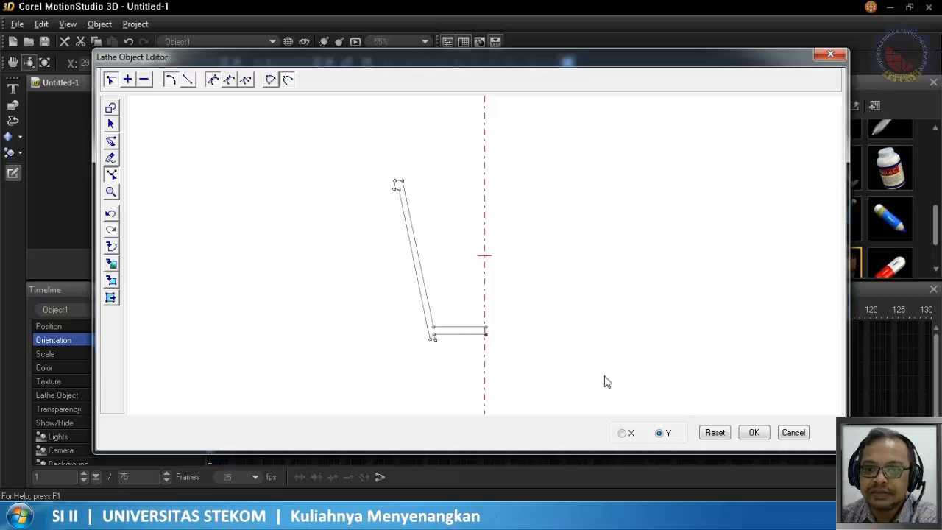
pyautogui.click(752, 433)
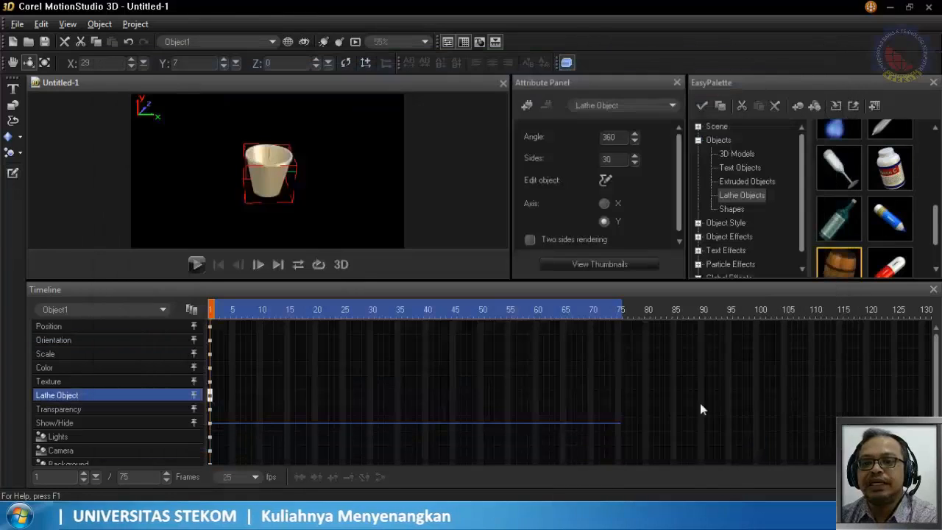
# Step: Tilt the cup to inspect its inside, and reset its orientation to 0 on X and Y
pyautogui.moveTo(287, 157); pyautogui.dragTo(249, 189)
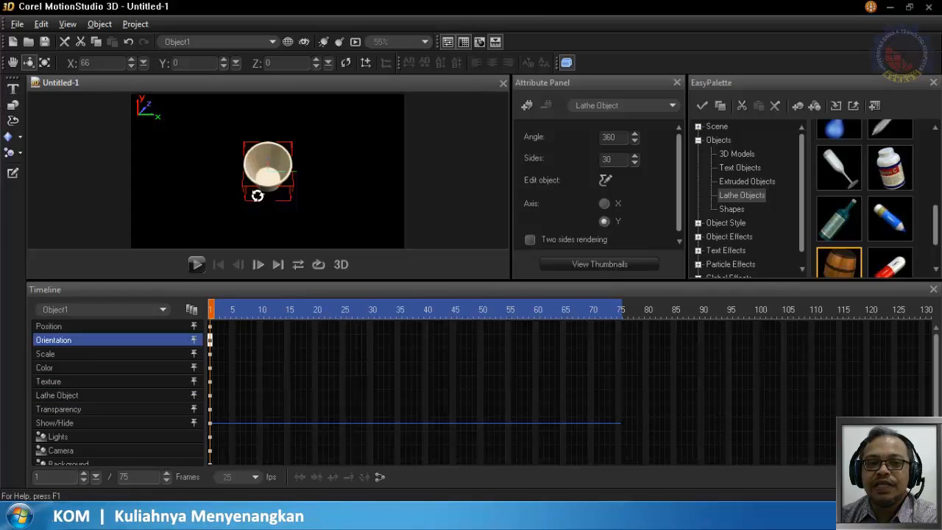
pyautogui.moveTo(256, 195); pyautogui.dragTo(260, 156)
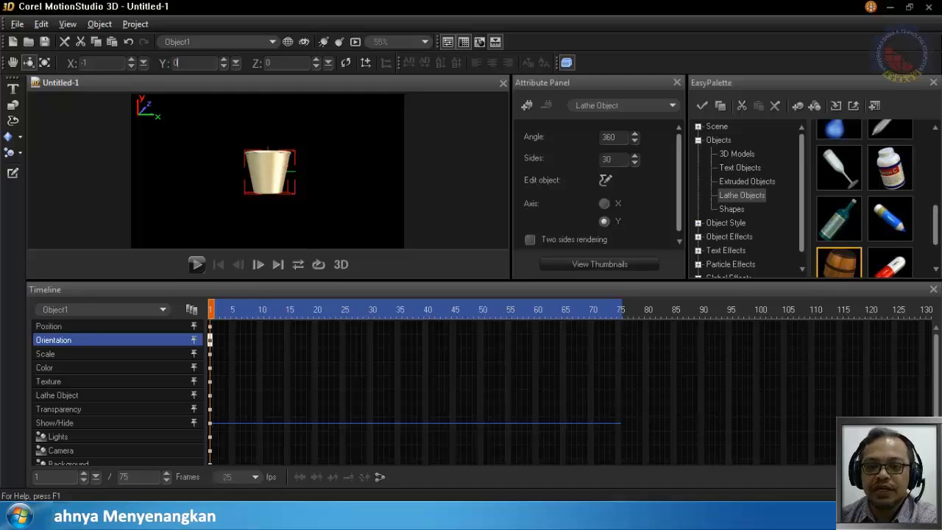
pyautogui.write('0')
pyautogui.press('Return')
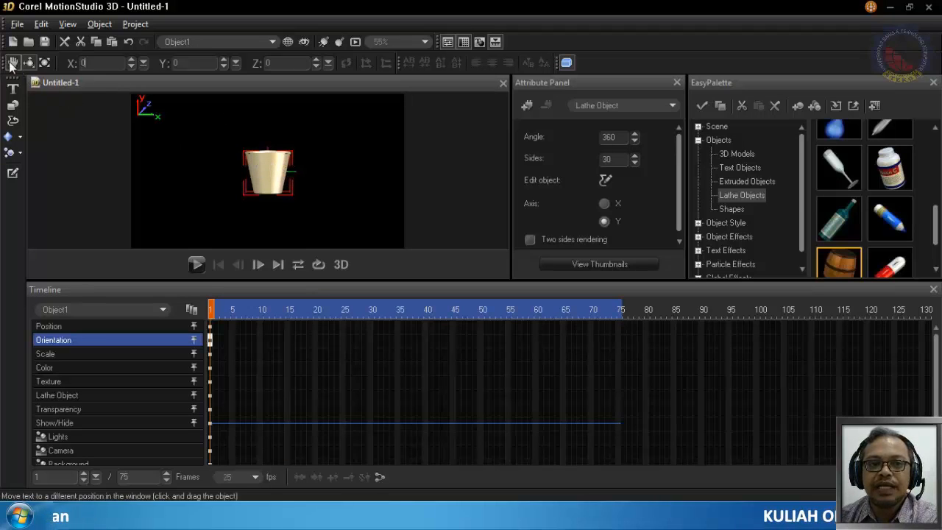
# Step: Move the cup down to about -56 on Y and enlarge it freehand to a scale of about 113 on X and 112 on Y
pyautogui.click(13, 63)
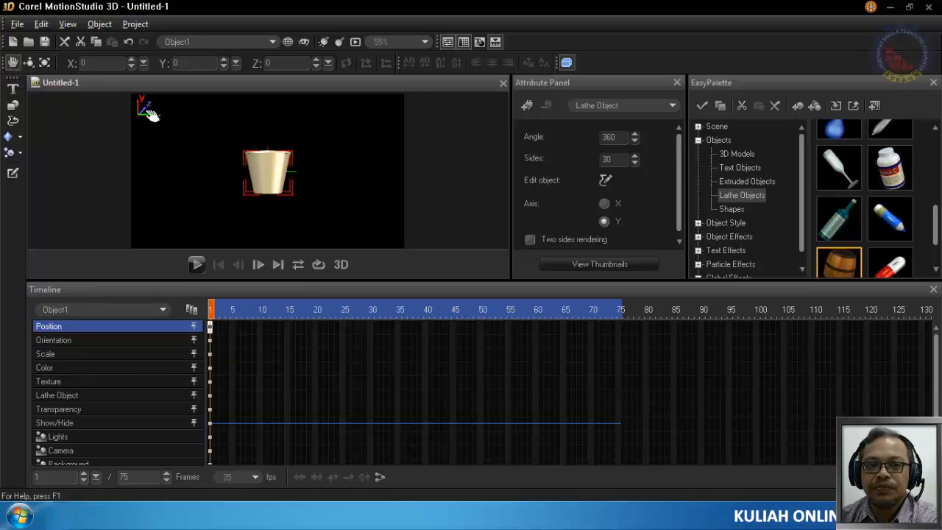
pyautogui.moveTo(270, 165); pyautogui.dragTo(270, 190)
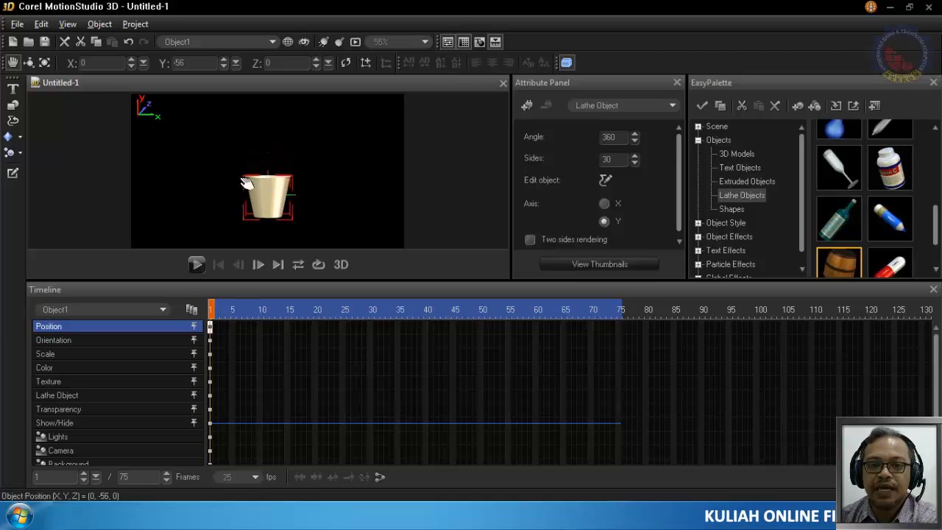
pyautogui.click(45, 62)
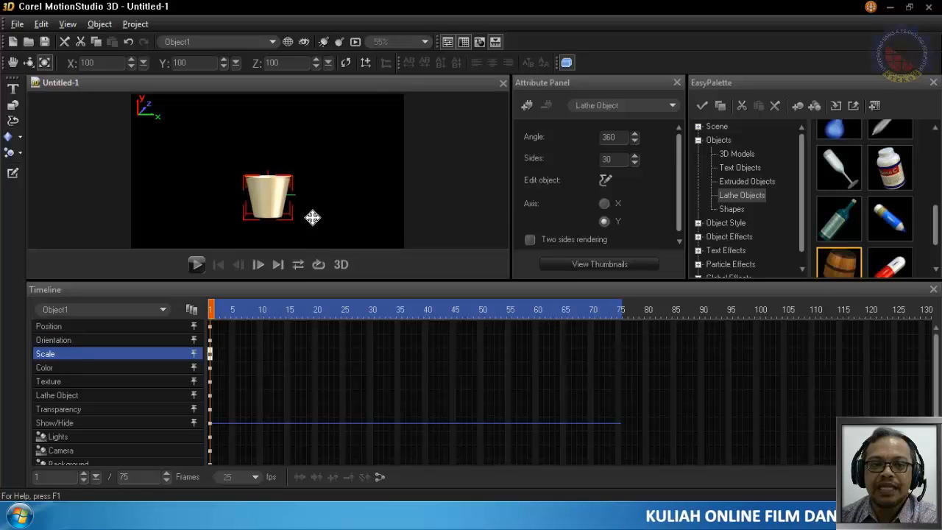
pyautogui.moveTo(313, 216); pyautogui.dragTo(334, 231)
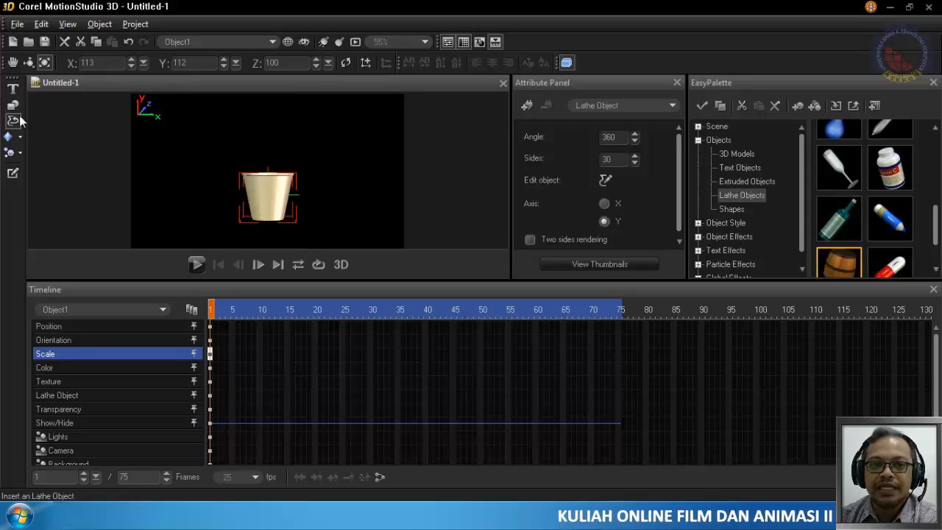
# Step: Rotate the cup to about 73 degrees on X and back towards upright, and undo both rotations
pyautogui.click(28, 62)
pyautogui.moveTo(295, 141); pyautogui.dragTo(294, 184)
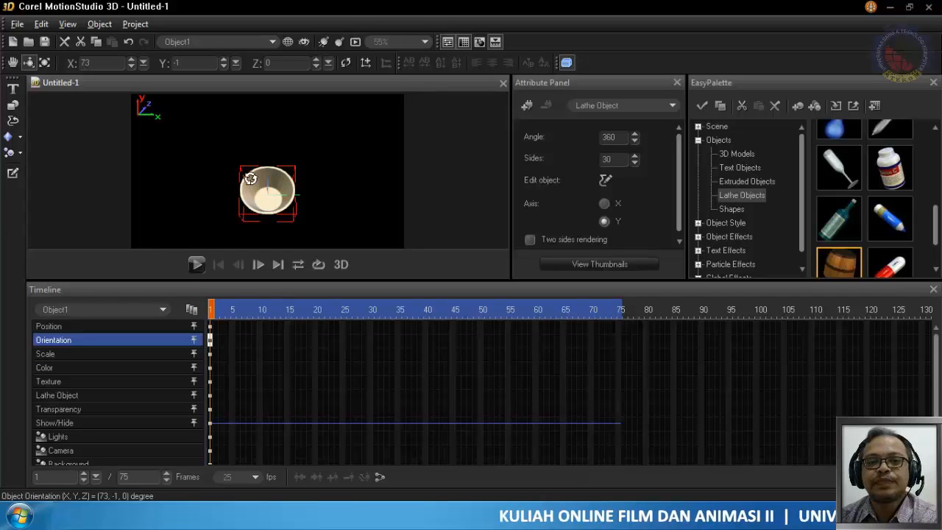
pyautogui.moveTo(315, 172); pyautogui.dragTo(306, 126)
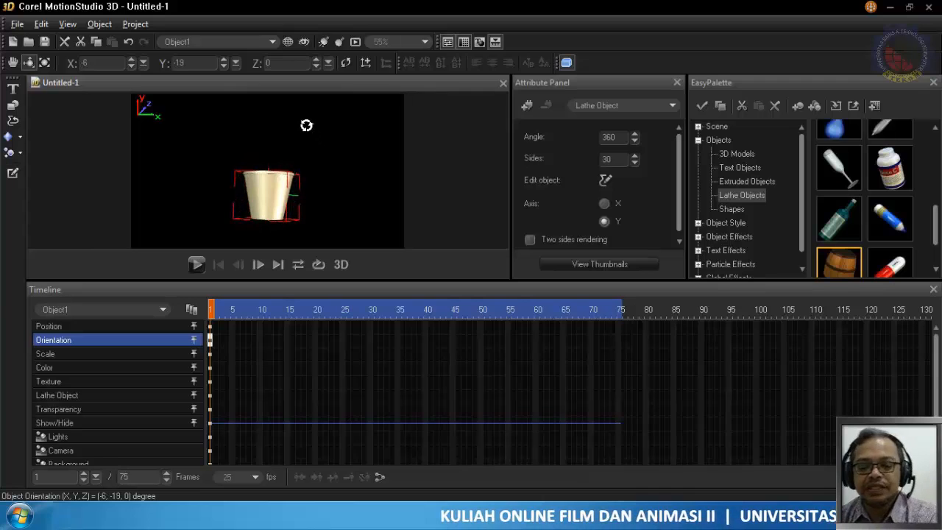
pyautogui.hotkey('ctrl', 'z')
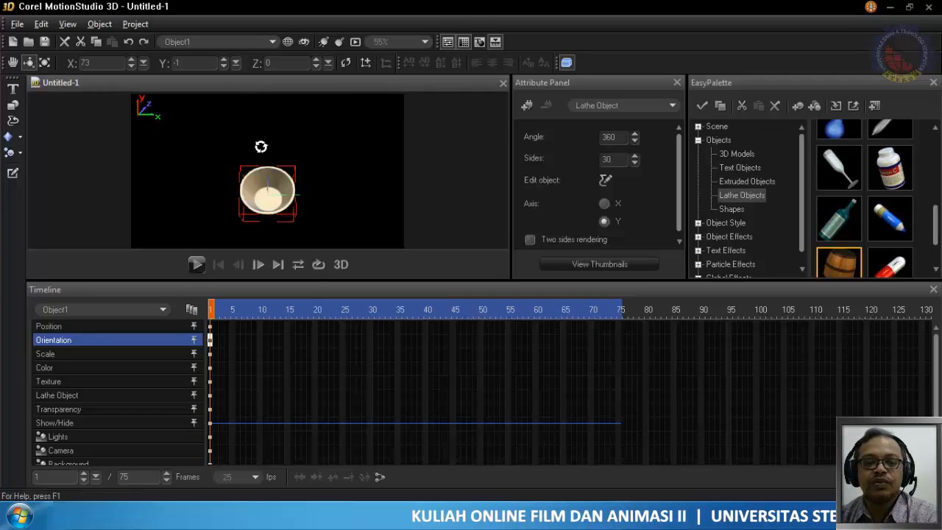
pyautogui.hotkey('ctrl', 'z')
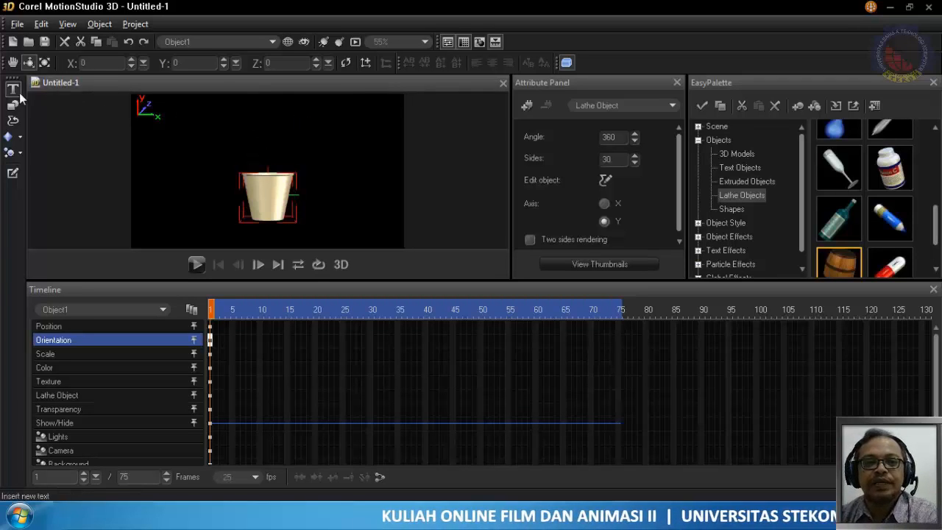
# Step: Set the cup's scale uniformly to 115 on X, Y and Z
pyautogui.click(43, 63)
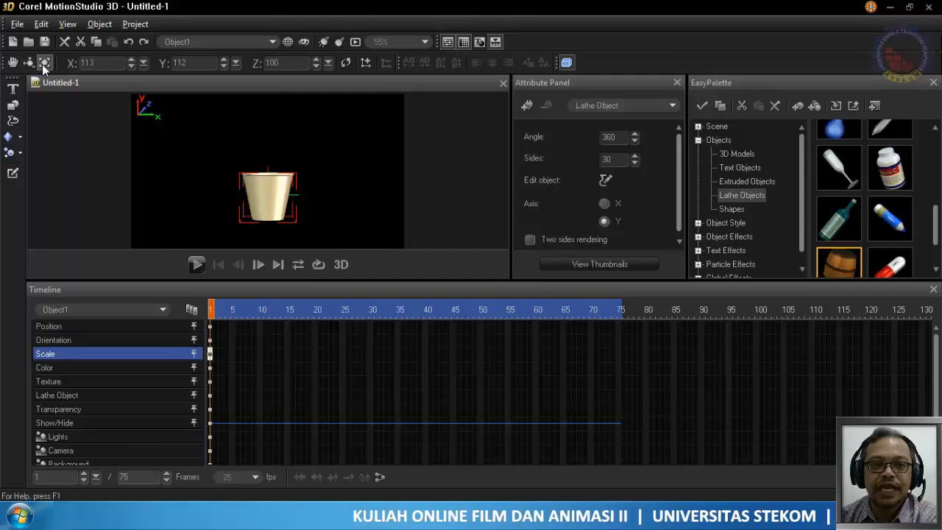
pyautogui.moveTo(95, 63); pyautogui.dragTo(81, 64)
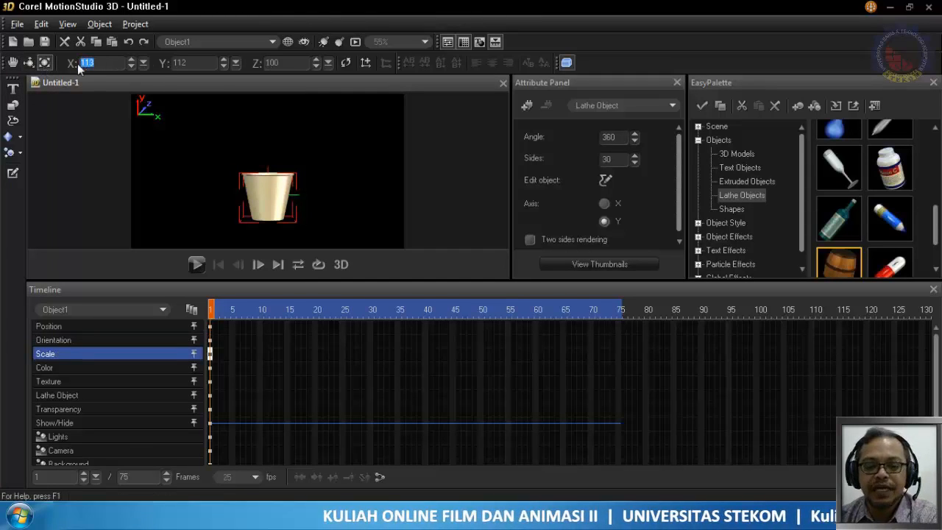
pyautogui.write('1')
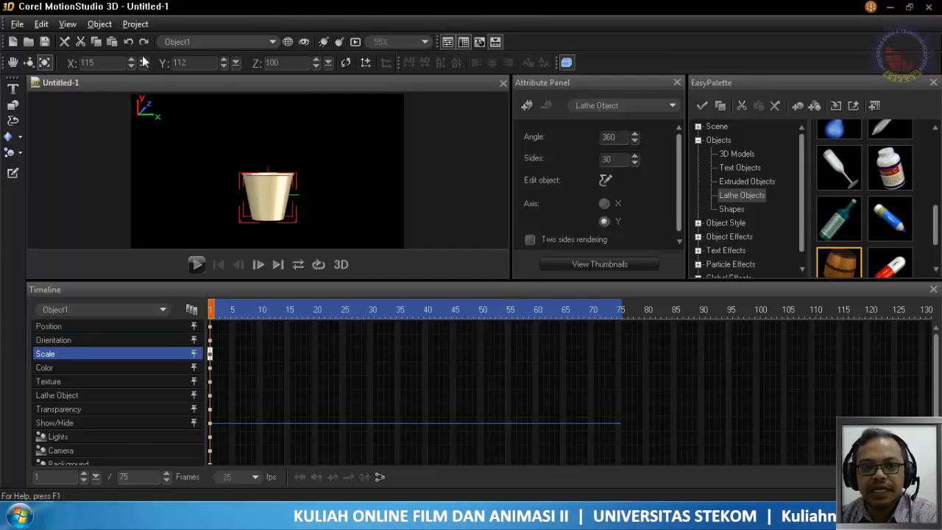
pyautogui.moveTo(192, 63); pyautogui.dragTo(167, 65)
pyautogui.write('11')
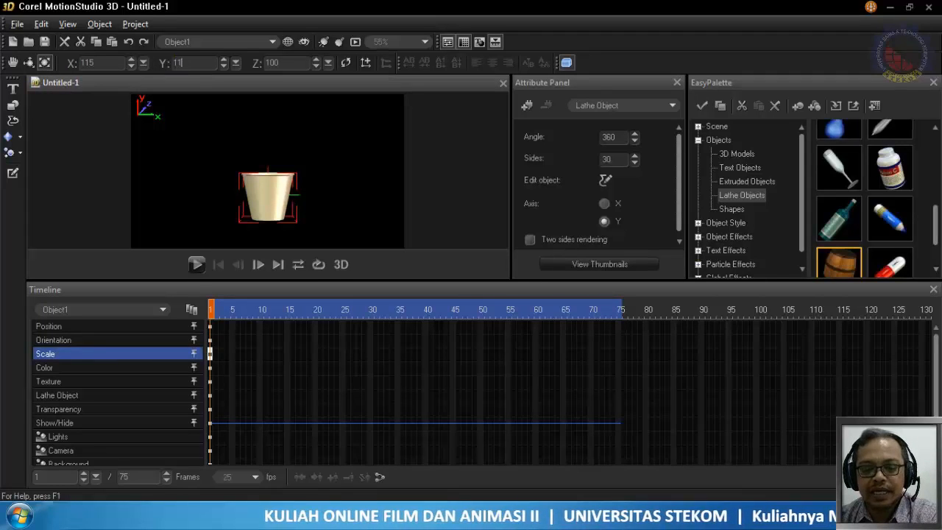
pyautogui.moveTo(287, 63); pyautogui.dragTo(262, 64)
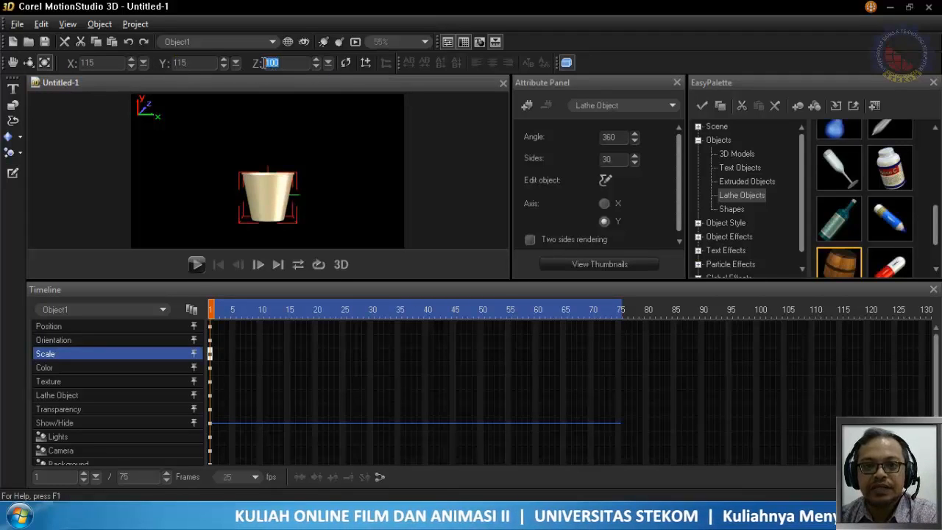
pyautogui.write('115')
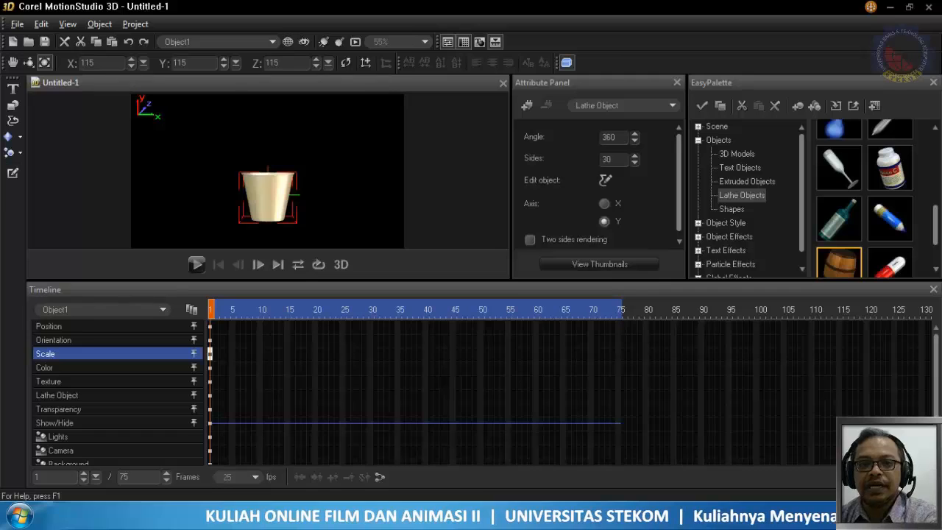
pyautogui.press('Return')
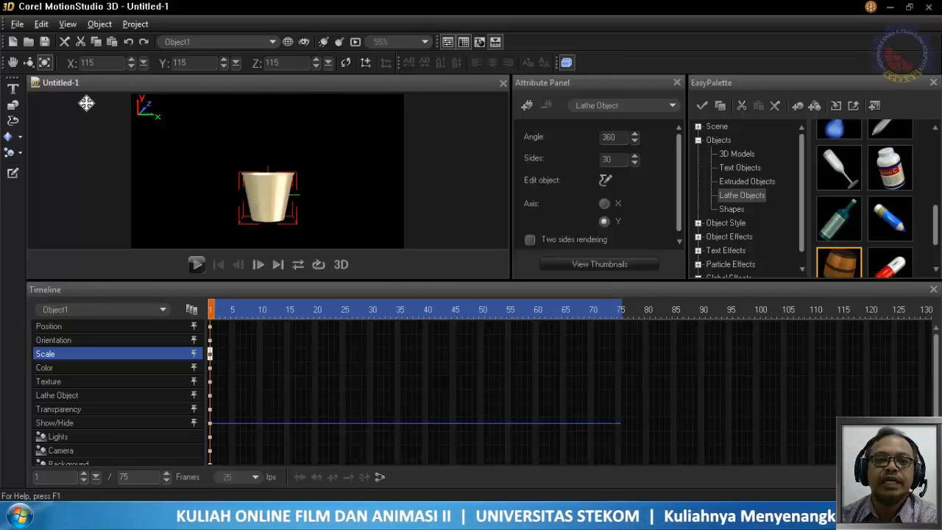
# Step: Try rotating the cup slightly backwards, and reset its X and Y orientation to 0
pyautogui.click(29, 62)
pyautogui.moveTo(329, 161)
pyautogui.mouseDown()
pyautogui.moveTo(320, 206)
pyautogui.moveTo(328, 210)
pyautogui.moveTo(336, 154)
pyautogui.moveTo(326, 144)
pyautogui.moveTo(304, 154)
pyautogui.moveTo(305, 206)
pyautogui.moveTo(327, 211)
pyautogui.moveTo(321, 156)
pyautogui.mouseUp()
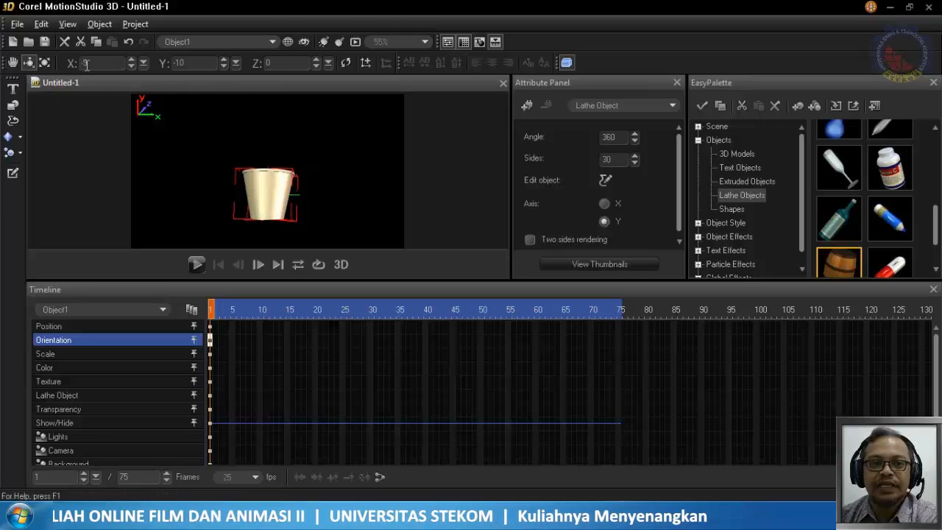
pyautogui.moveTo(198, 64); pyautogui.dragTo(71, 67)
pyautogui.write('0')
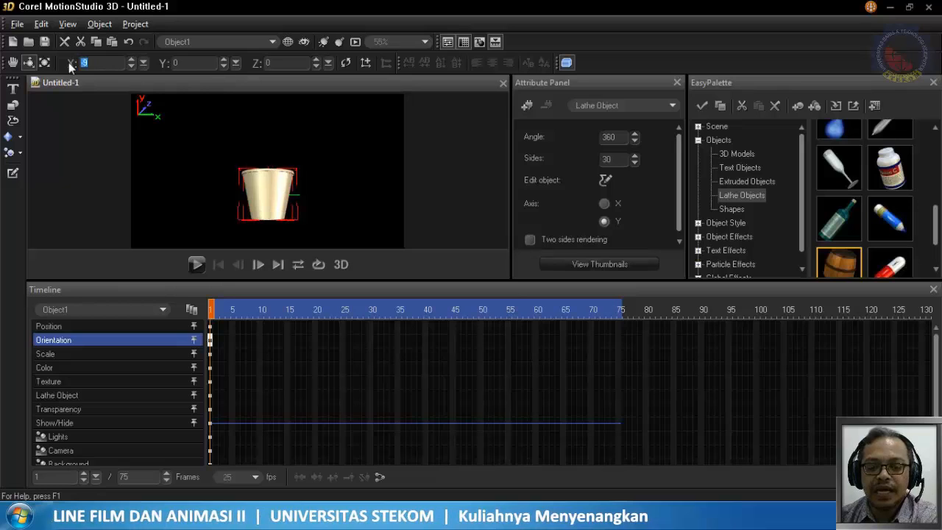
pyautogui.press('Return')
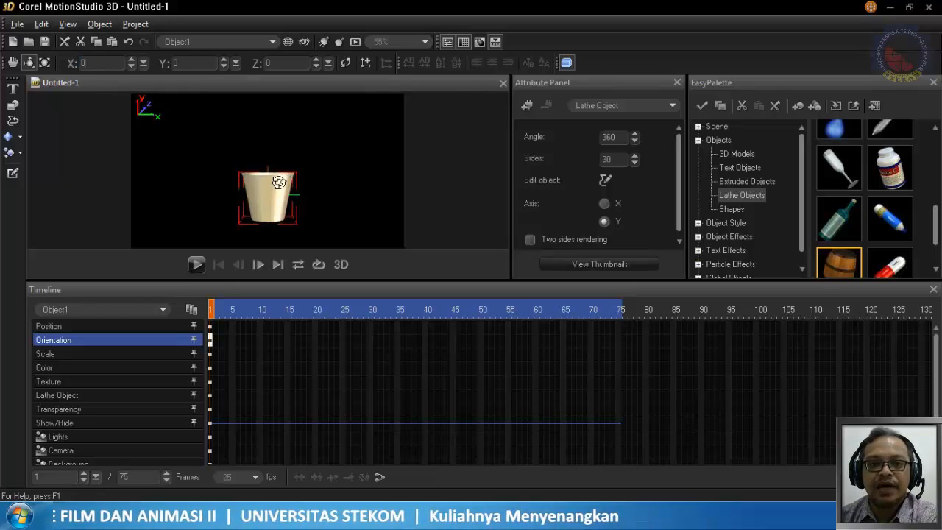
# Step: Tilt the cup towards the viewer to an orientation of about 15 degrees on X, keeping Y at 0
pyautogui.moveTo(264, 190); pyautogui.dragTo(263, 198)
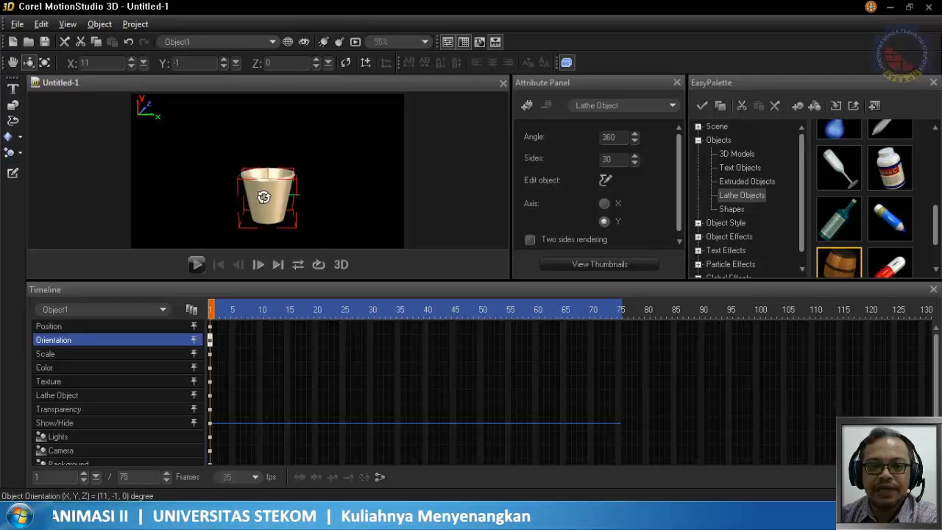
pyautogui.moveTo(264, 197); pyautogui.dragTo(265, 198)
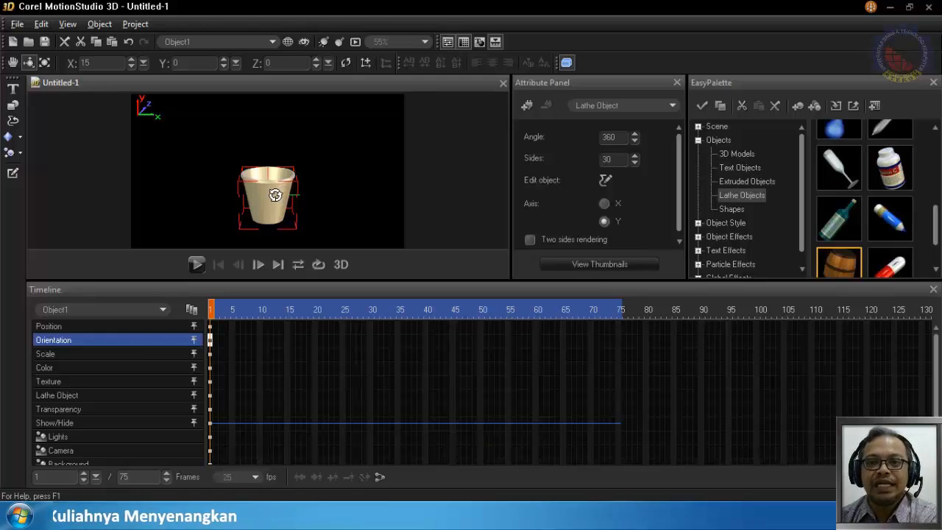
# Step: Browse the Metallic materials in the Material Gallery under Object Style
pyautogui.click(702, 139)
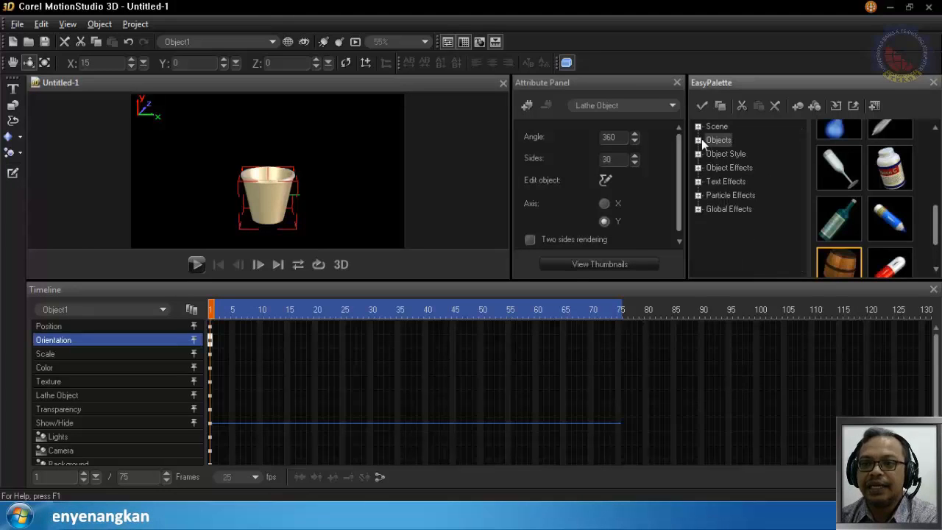
pyautogui.click(698, 154)
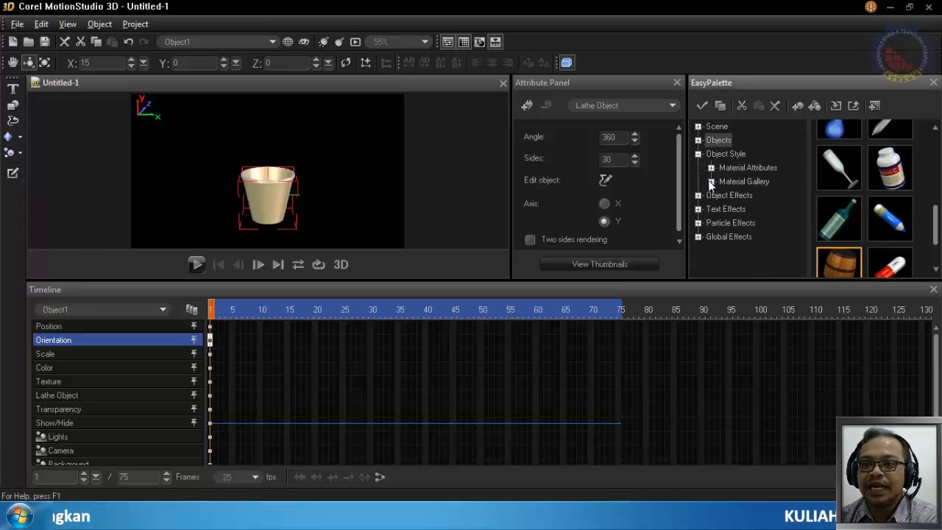
pyautogui.click(711, 181)
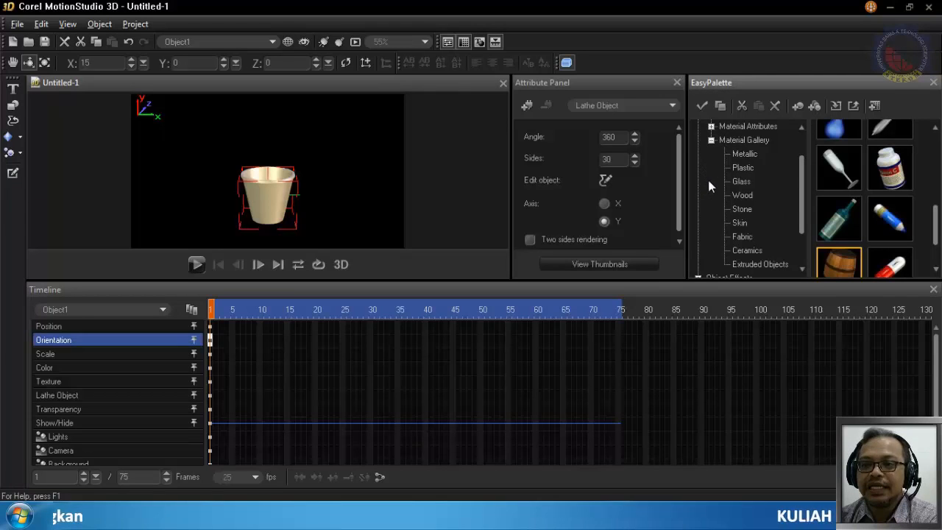
pyautogui.click(744, 155)
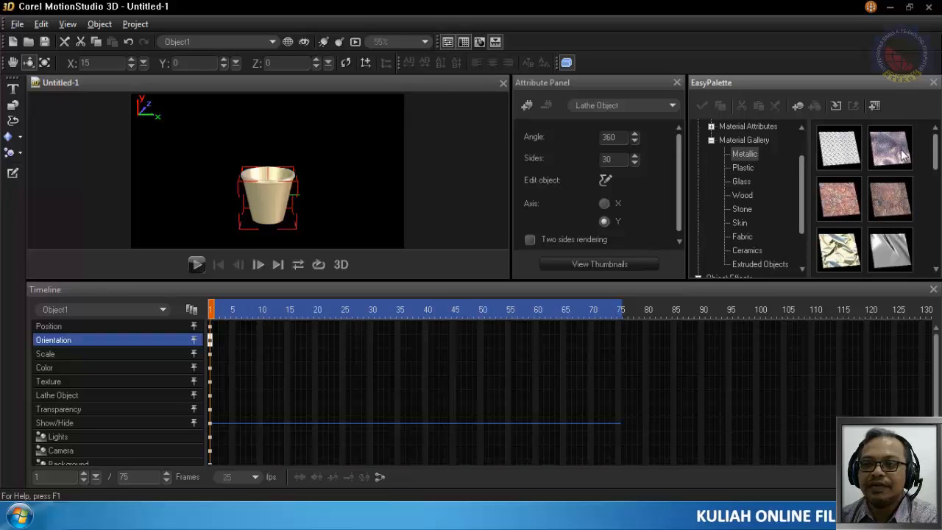
# Step: Try the purplish, crumpled gold and smooth silver metallic materials on the cup, turning the cup to inspect the surface
pyautogui.moveTo(899, 150); pyautogui.dragTo(396, 177)
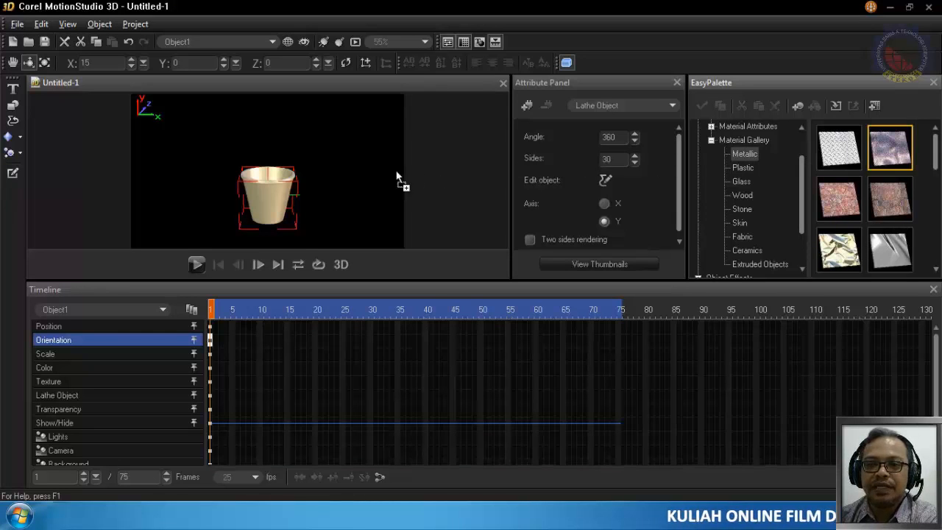
pyautogui.moveTo(295, 197); pyautogui.dragTo(316, 186)
pyautogui.moveTo(838, 249); pyautogui.dragTo(375, 222)
pyautogui.moveTo(898, 248); pyautogui.dragTo(264, 201)
pyautogui.moveTo(321, 212); pyautogui.dragTo(308, 186)
pyautogui.moveTo(281, 189); pyautogui.dragTo(296, 204)
# Step: Apply the diamond-plate metallic material to the cup and set its orientation to 15 on X and 0 on Y
pyautogui.moveTo(853, 165); pyautogui.dragTo(273, 208)
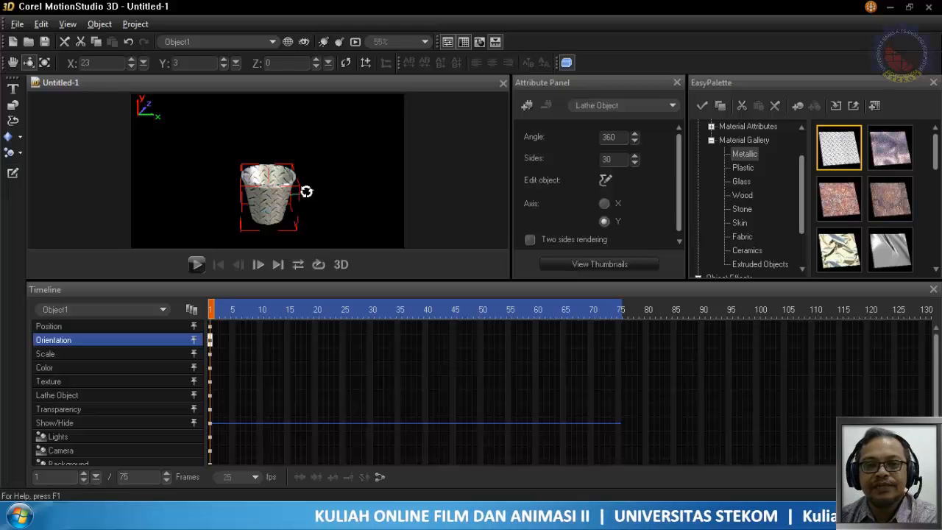
pyautogui.moveTo(200, 64); pyautogui.dragTo(158, 65)
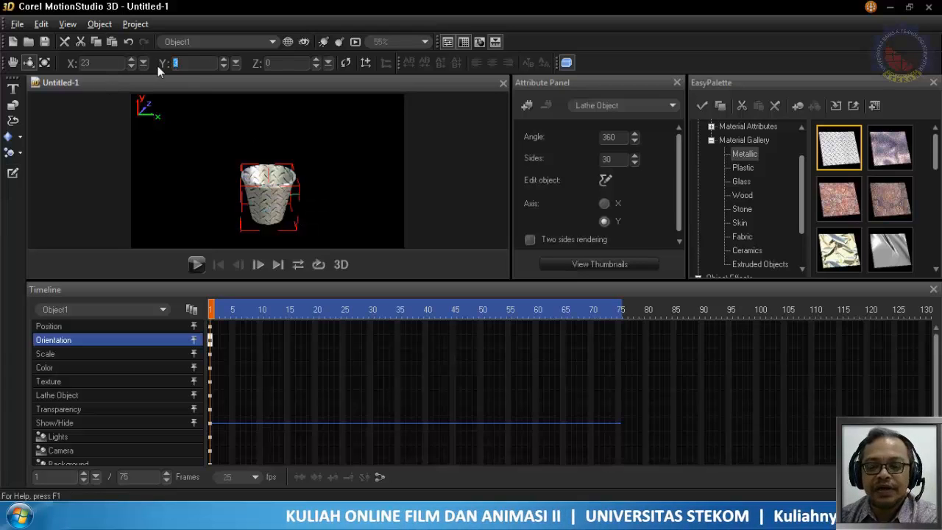
pyautogui.moveTo(101, 63); pyautogui.dragTo(38, 66)
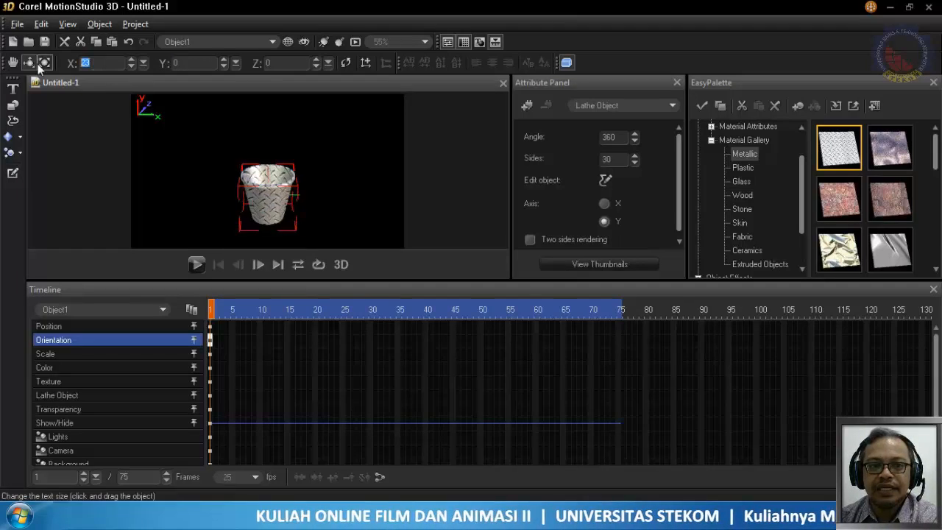
pyautogui.write('15')
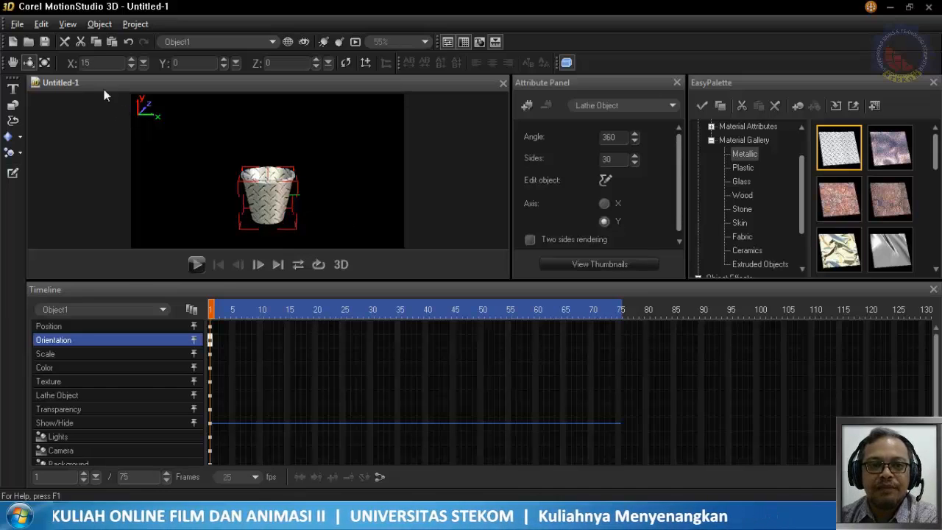
# Step: Lower the cup slightly to -59 on Y and set its scale uniformly to 120 on X, Y and Z
pyautogui.click(14, 63)
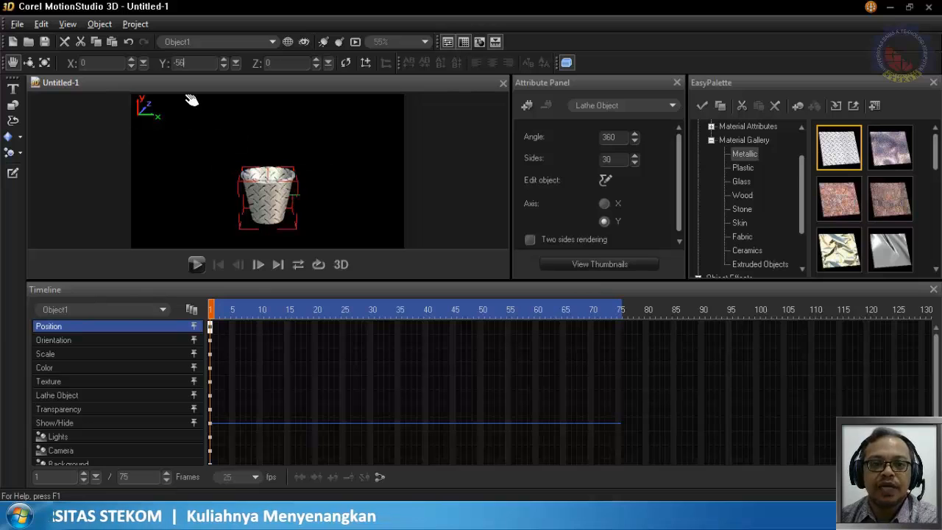
pyautogui.moveTo(272, 187); pyautogui.dragTo(271, 189)
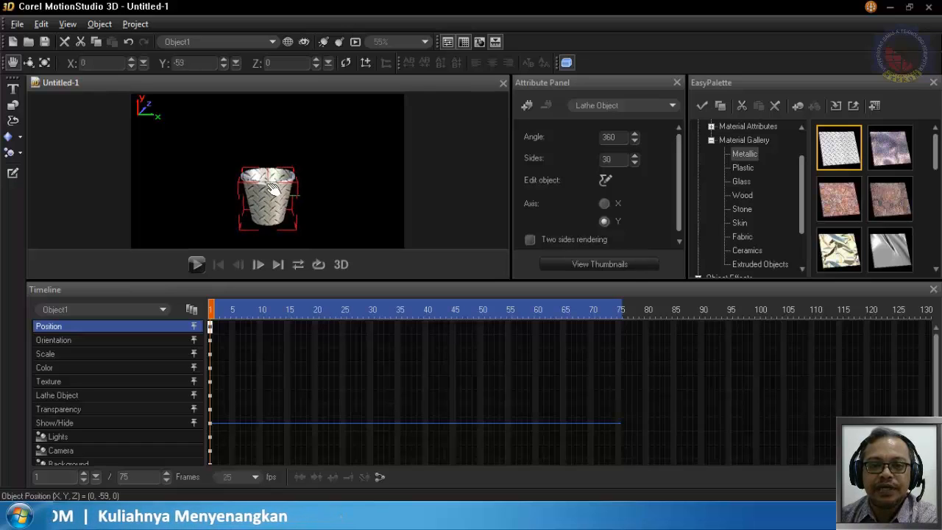
pyautogui.click(45, 65)
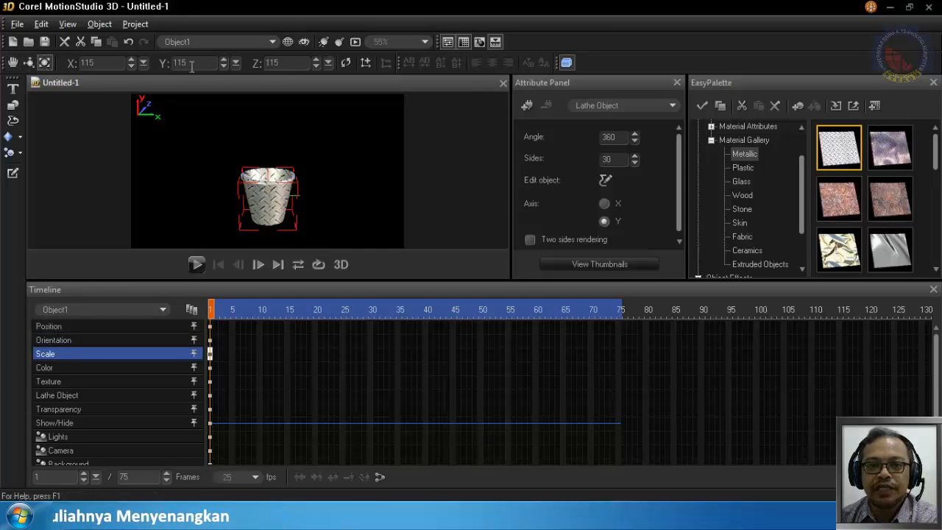
pyautogui.moveTo(104, 66); pyautogui.dragTo(86, 68)
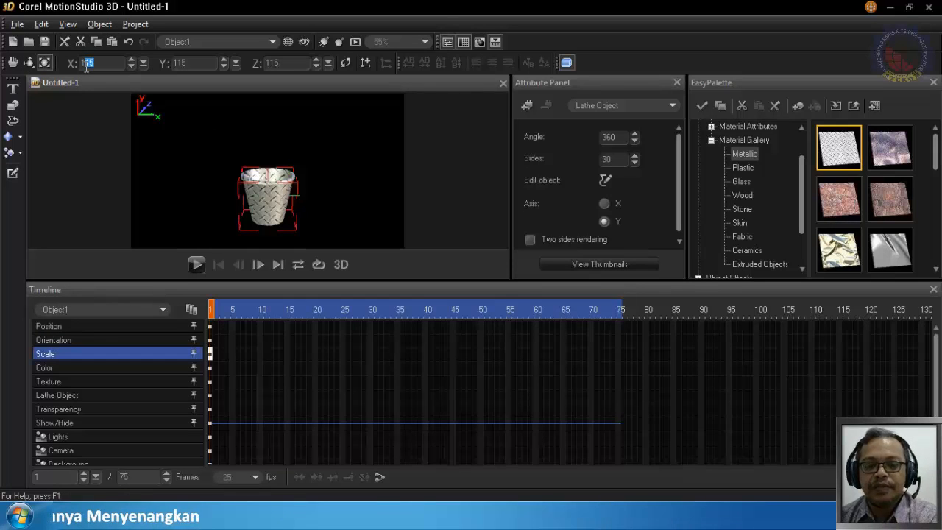
pyautogui.write('20')
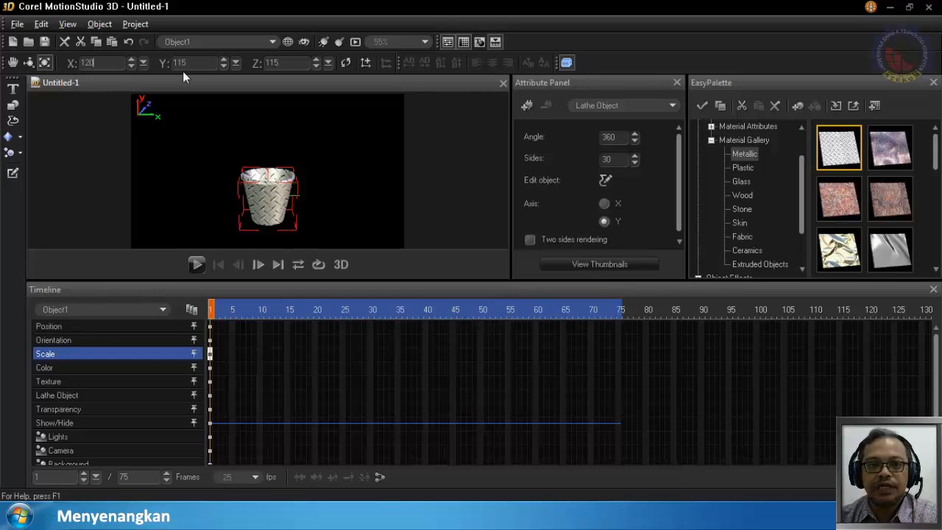
pyautogui.moveTo(198, 63); pyautogui.dragTo(178, 71)
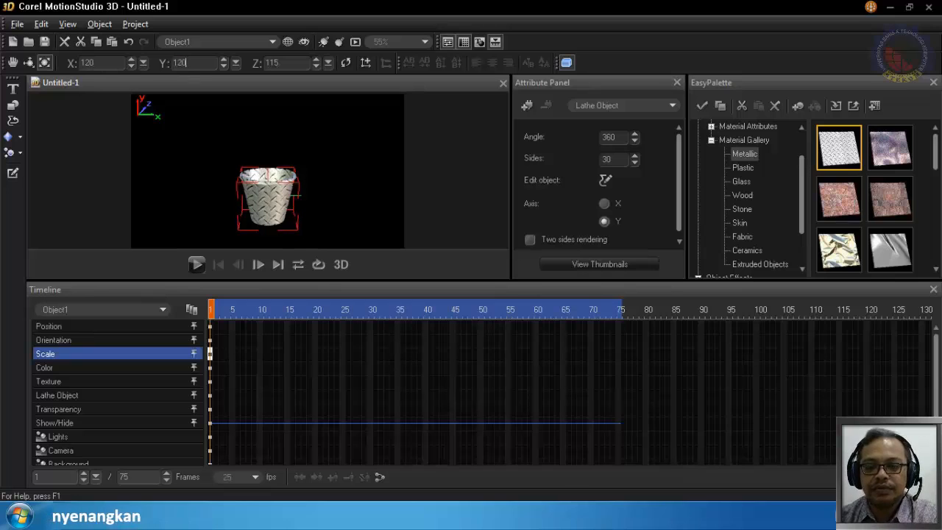
pyautogui.write('20')
pyautogui.moveTo(284, 64); pyautogui.dragTo(273, 65)
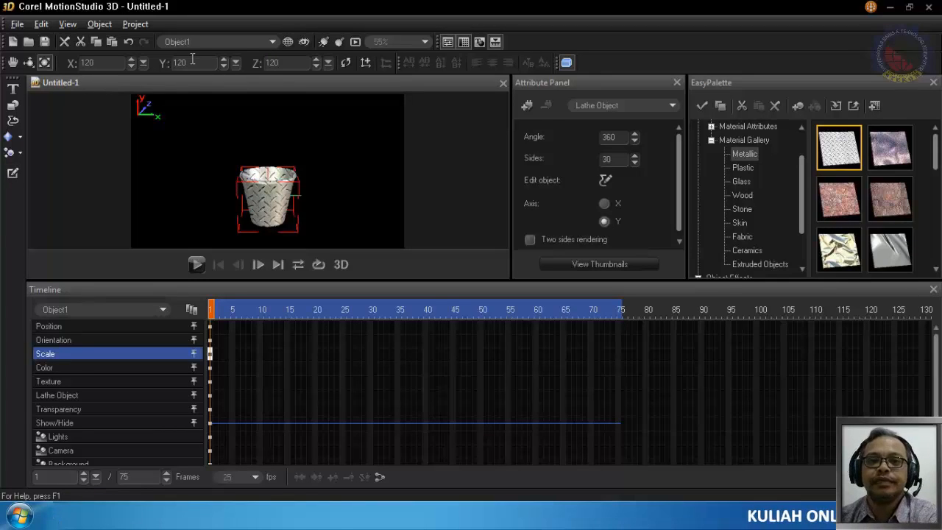
# Step: Set the cup's scale on the Y axis to 110
pyautogui.moveTo(192, 63); pyautogui.dragTo(178, 69)
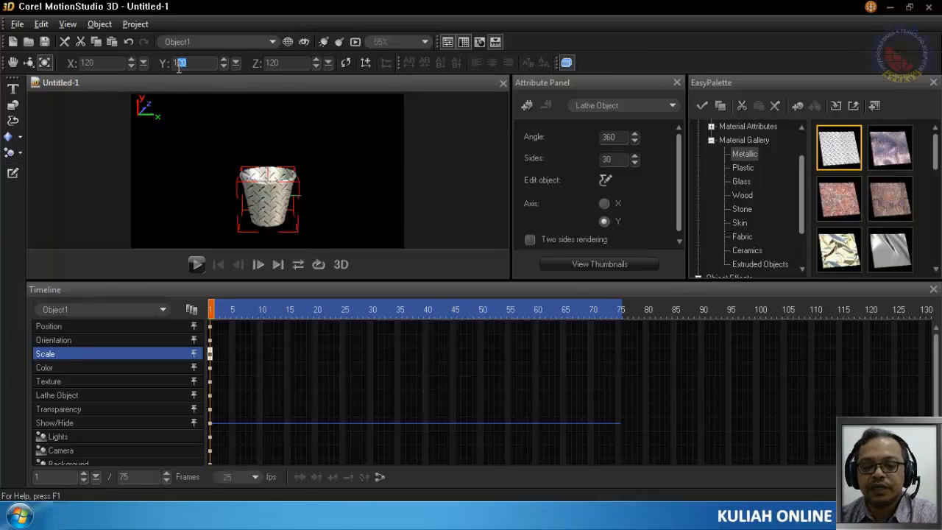
pyautogui.write('10')
pyautogui.press('Return')
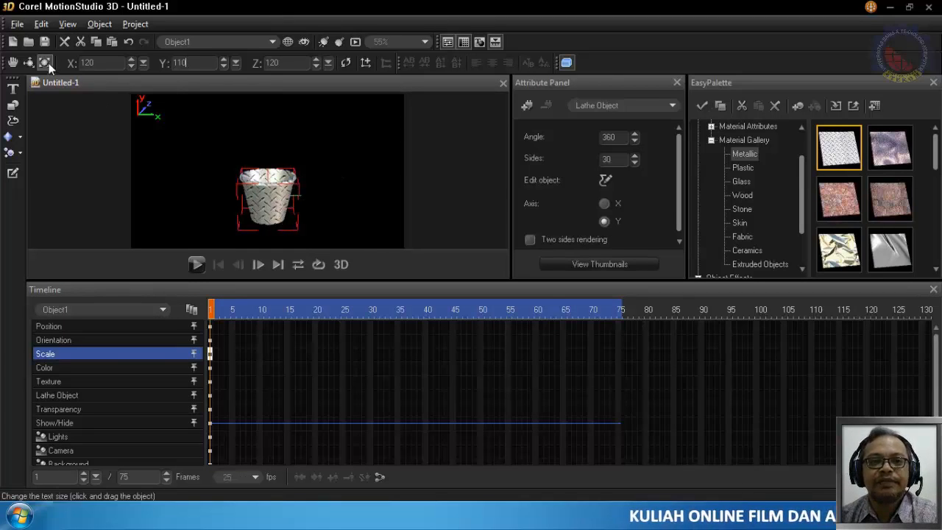
# Step: Try tilting the cup to about 26 degrees on X, and reset its orientation to 15 on X and 0 on Y
pyautogui.click(30, 62)
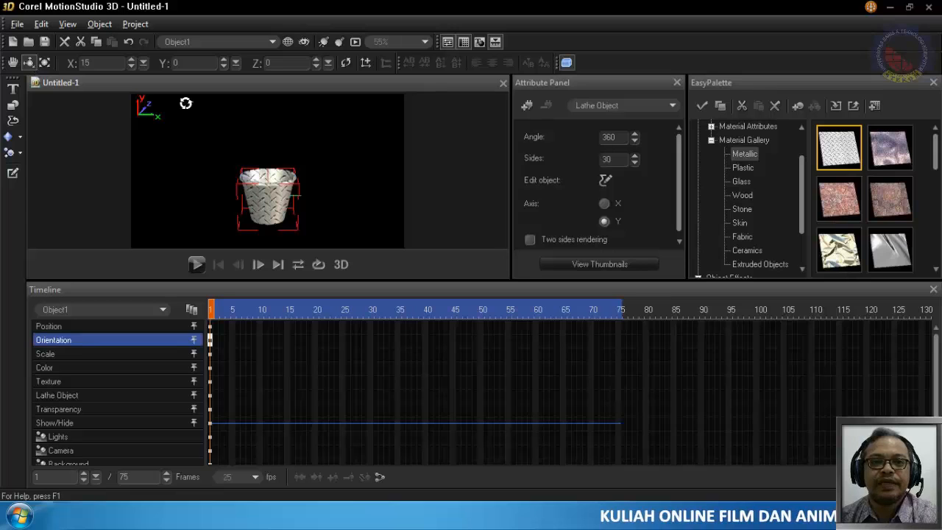
pyautogui.moveTo(317, 140)
pyautogui.mouseDown()
pyautogui.moveTo(311, 176)
pyautogui.moveTo(328, 179)
pyautogui.moveTo(343, 141)
pyautogui.moveTo(343, 86)
pyautogui.moveTo(275, 132)
pyautogui.moveTo(311, 149)
pyautogui.mouseUp()
pyautogui.doubleClick(175, 64)
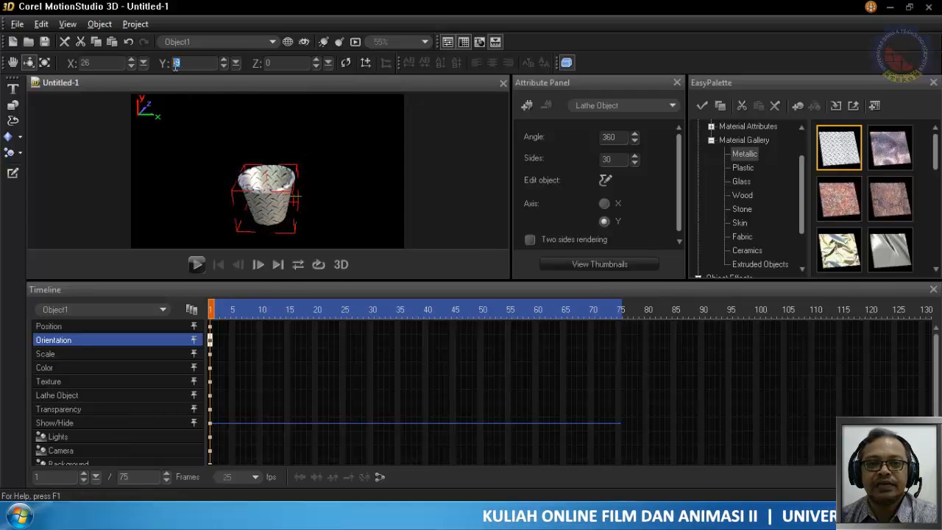
pyautogui.write('0')
pyautogui.doubleClick(67, 68)
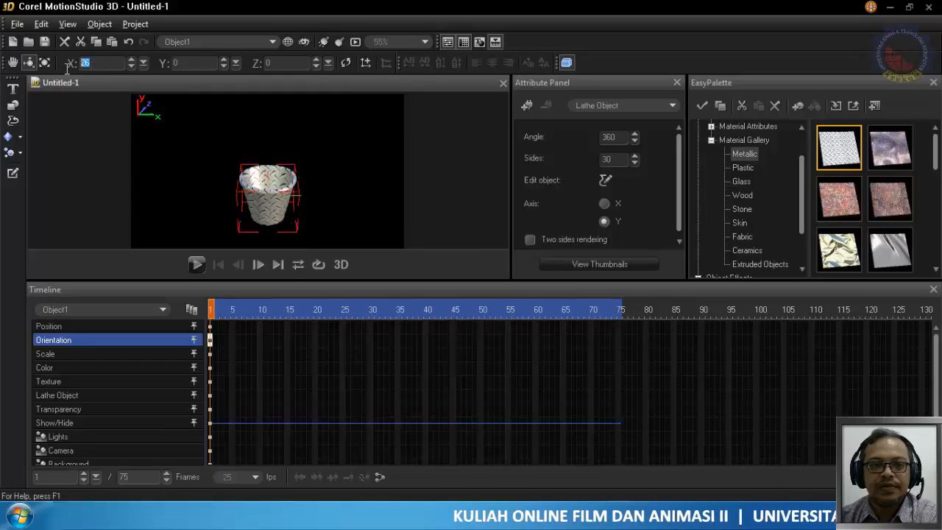
pyautogui.write('1')
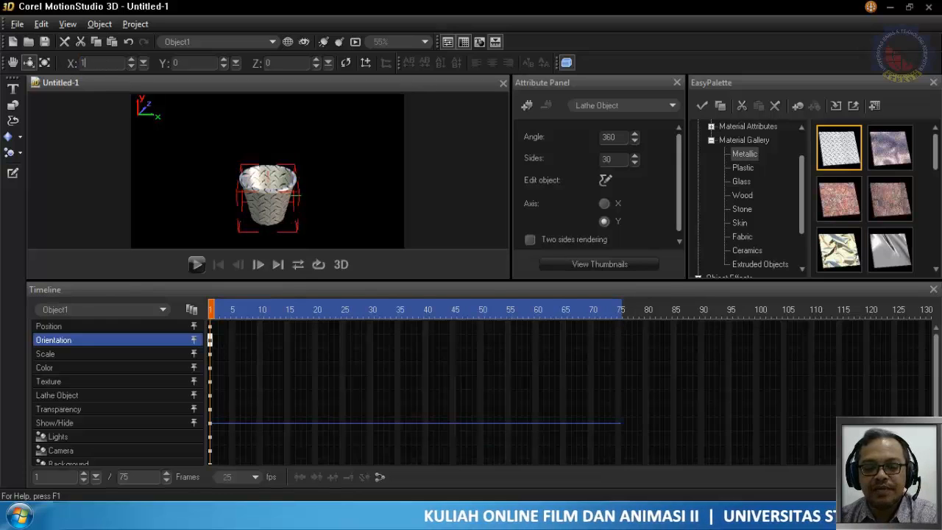
pyautogui.write('5')
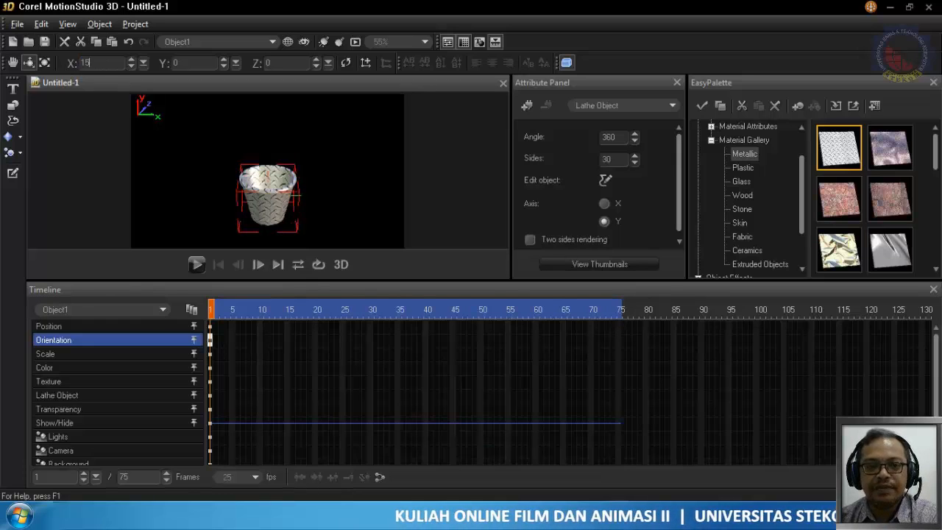
pyautogui.press('Return')
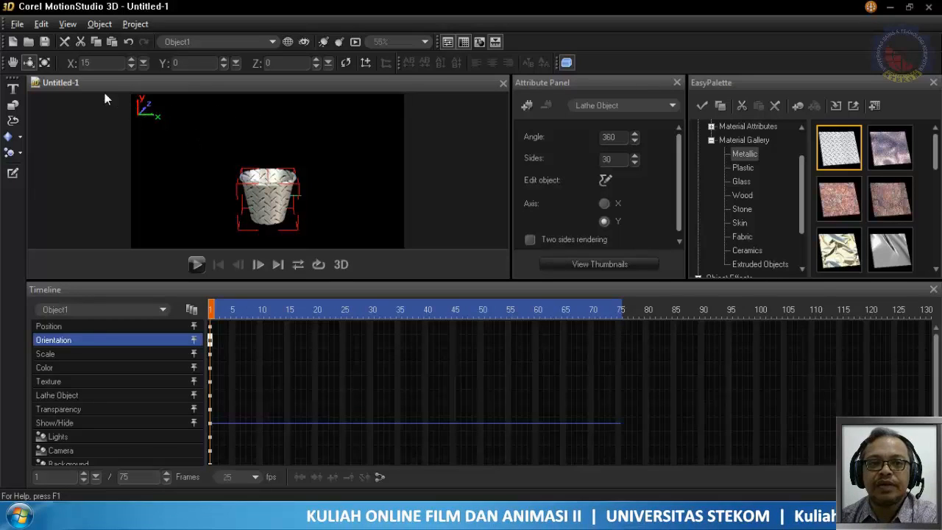
# Step: Export the scene as a JPEG image named "ember 3D" in the Sample Pictures folder
pyautogui.click(23, 26)
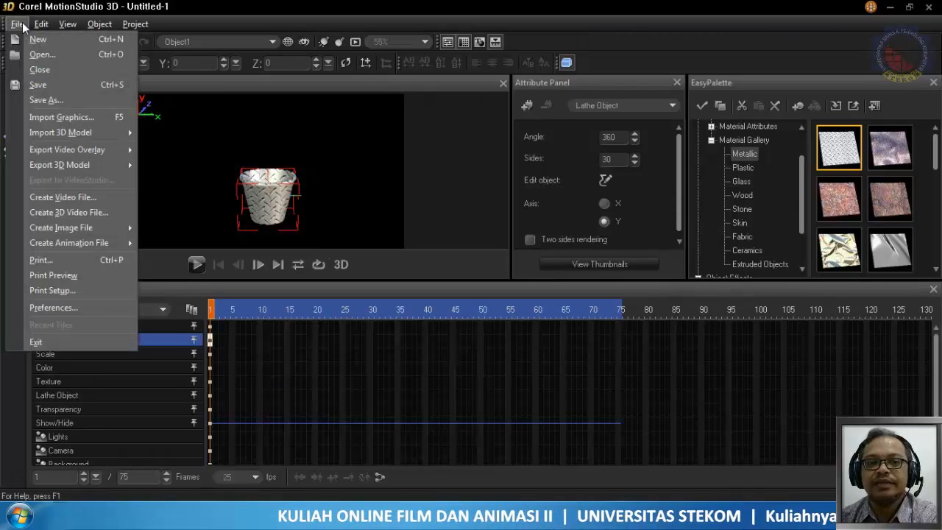
pyautogui.moveTo(60, 152)
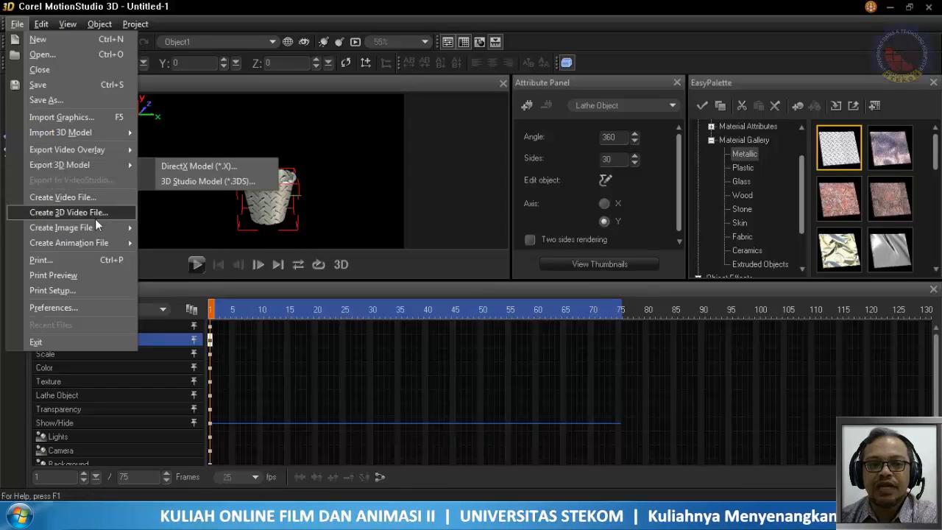
pyautogui.moveTo(89, 231)
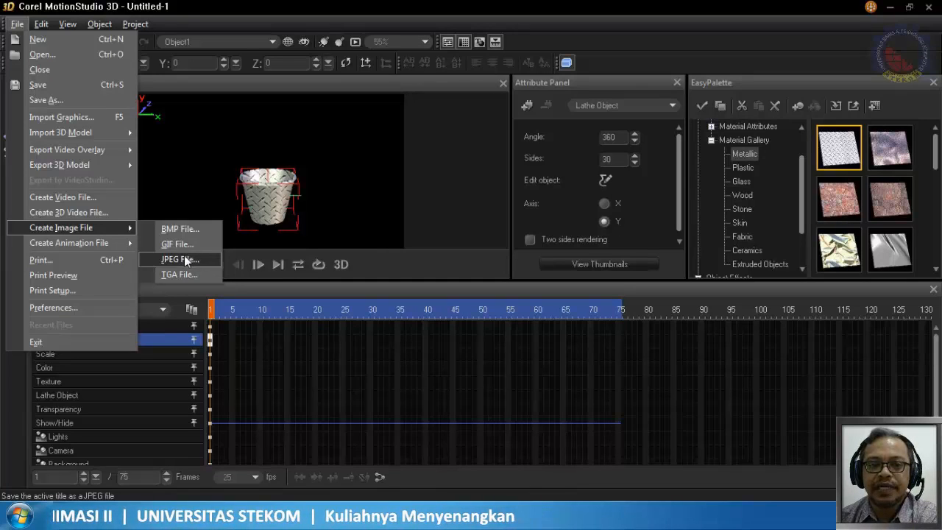
pyautogui.click(204, 259)
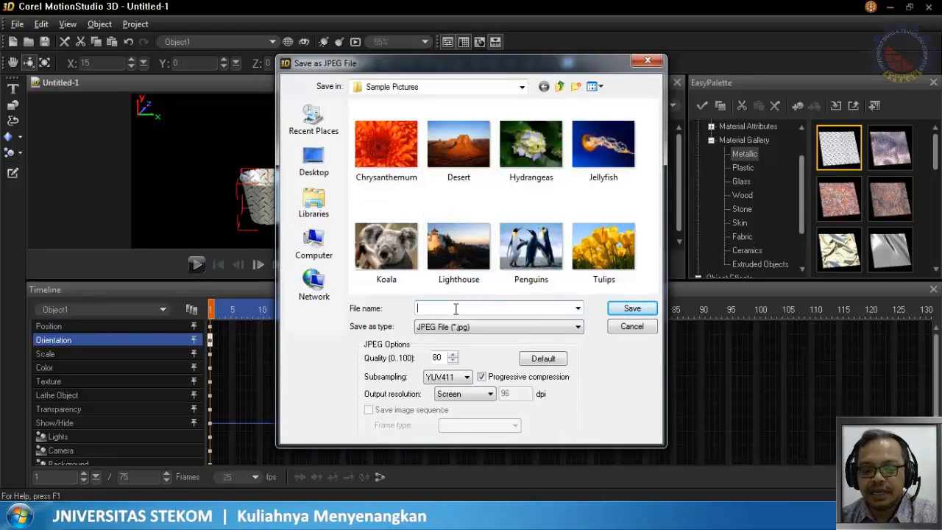
pyautogui.write('ember ')
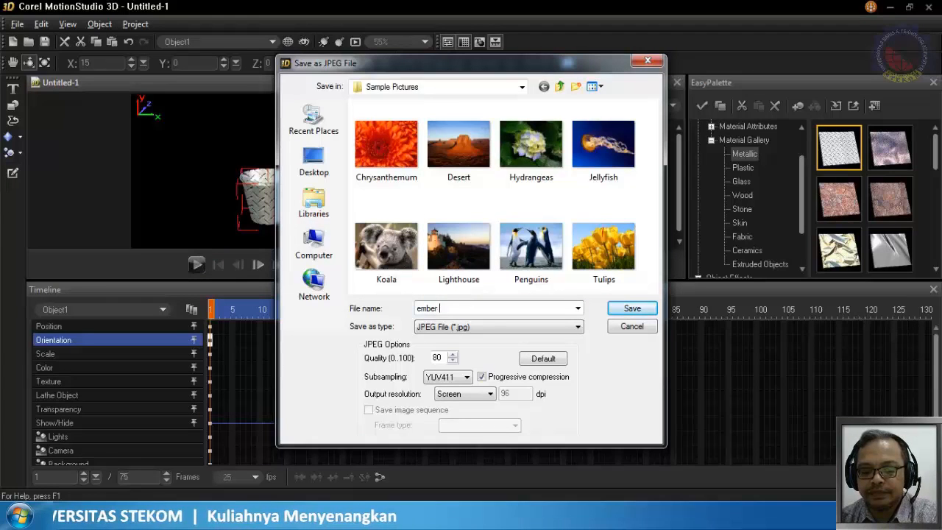
pyautogui.write('3D')
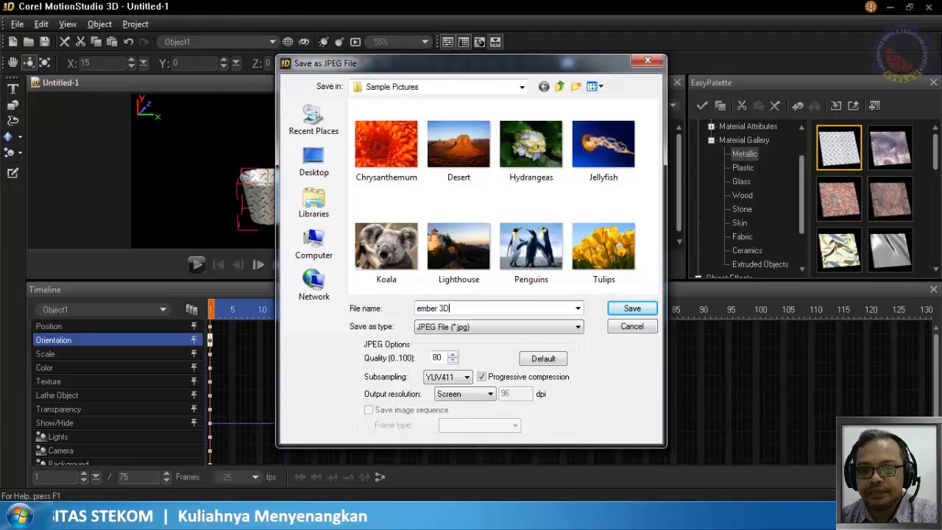
pyautogui.click(617, 311)
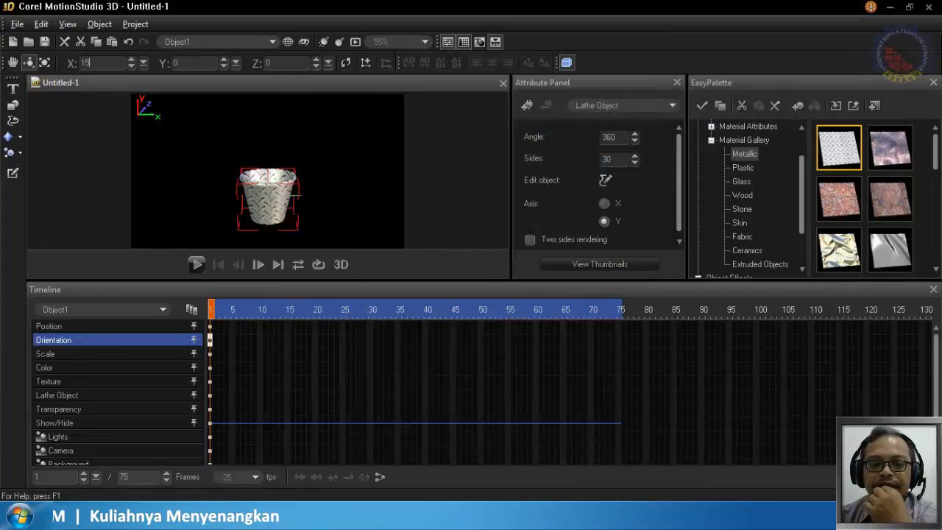
# Step: Switch to Windows Explorer and view the exported "ember 3D" image from Sample Pictures in a maximized Windows Photo Viewer window
pyautogui.moveTo(165, 515)
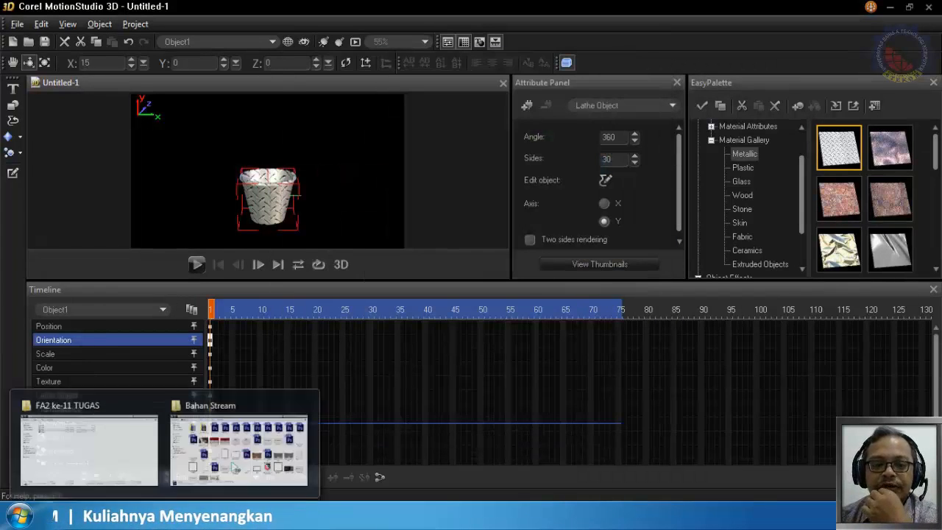
pyautogui.click(193, 465)
pyautogui.click(42, 190)
pyautogui.doubleClick(151, 143)
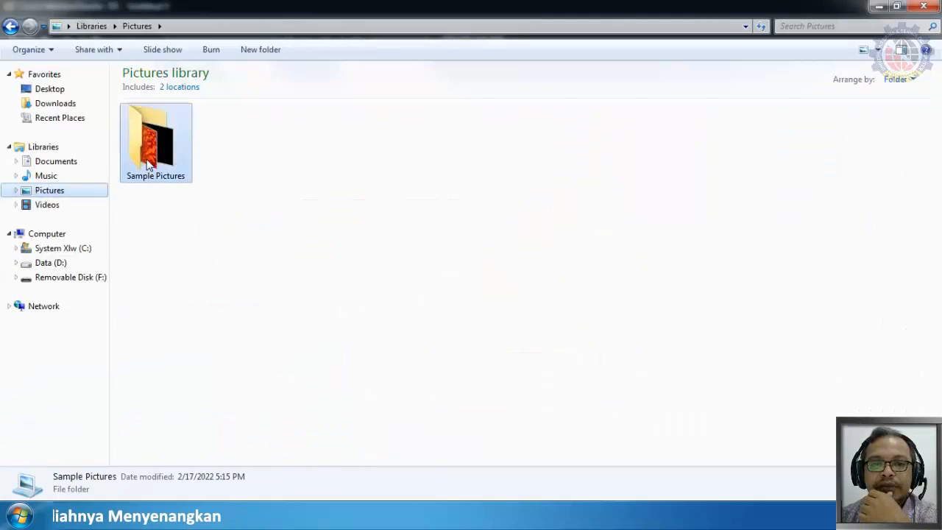
pyautogui.doubleClick(312, 151)
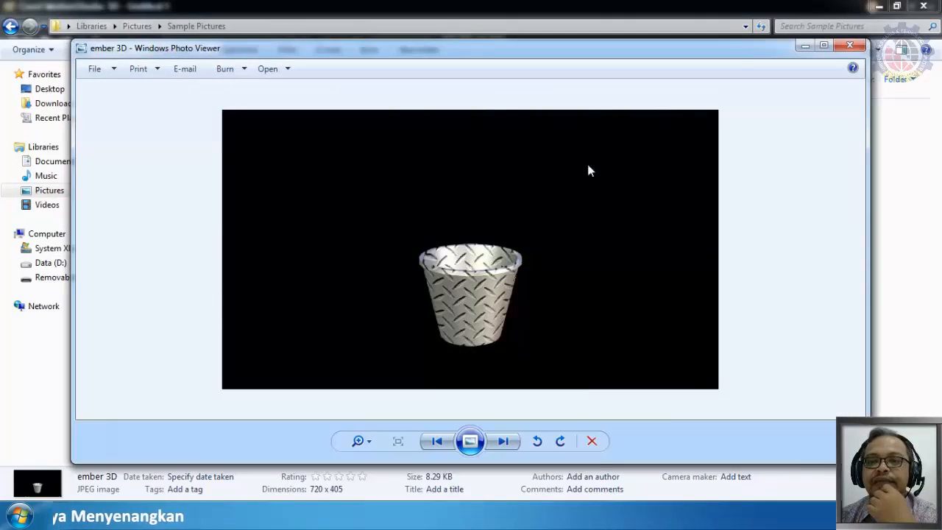
pyautogui.click(824, 45)
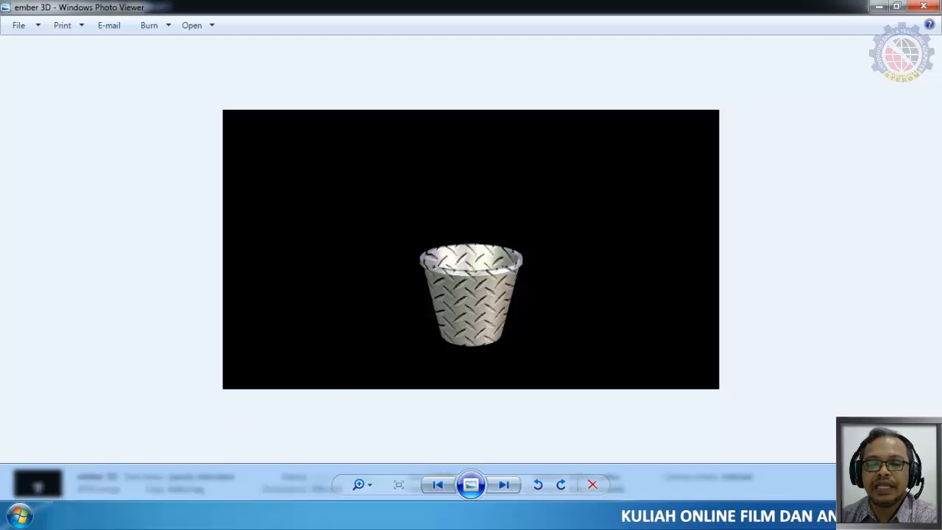
# Step: Switch to PotPlayer, play the TUGAS.avi animation in the window and again in full screen, and close the player
pyautogui.click(233, 515)
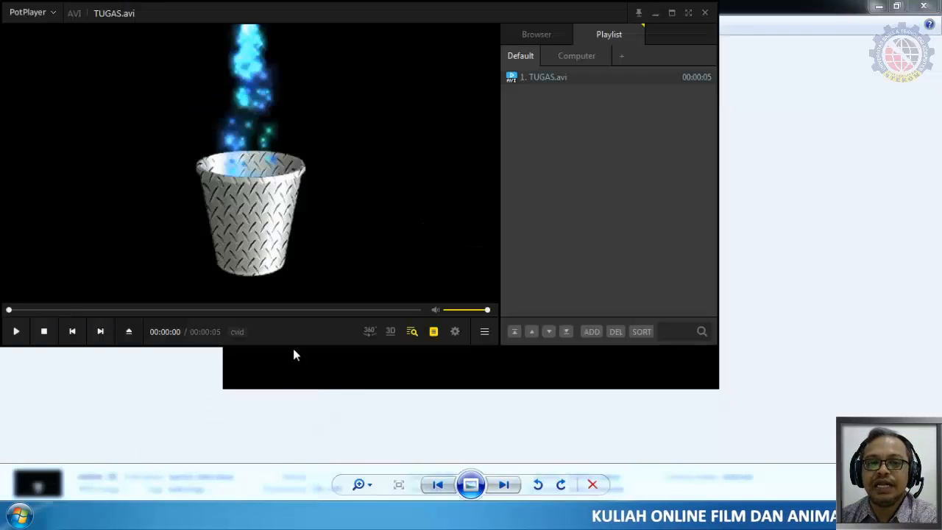
pyautogui.click(16, 333)
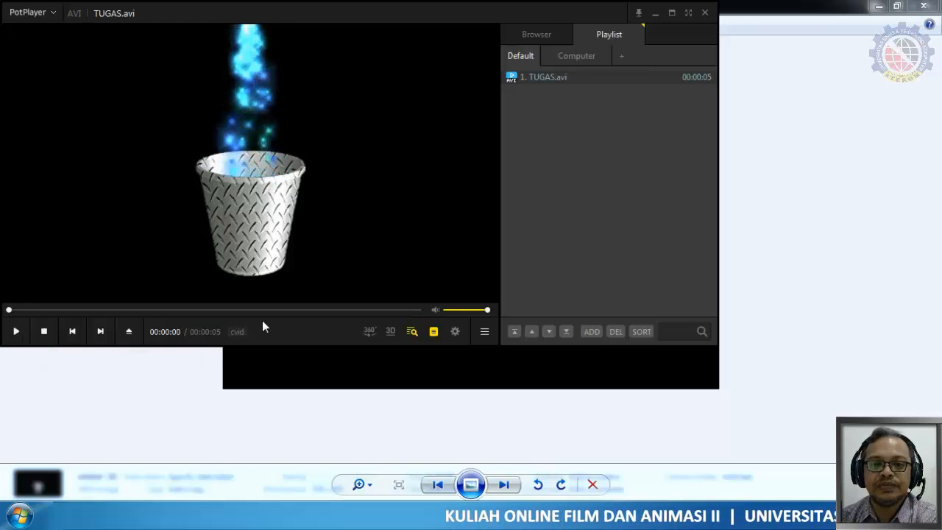
pyautogui.click(688, 12)
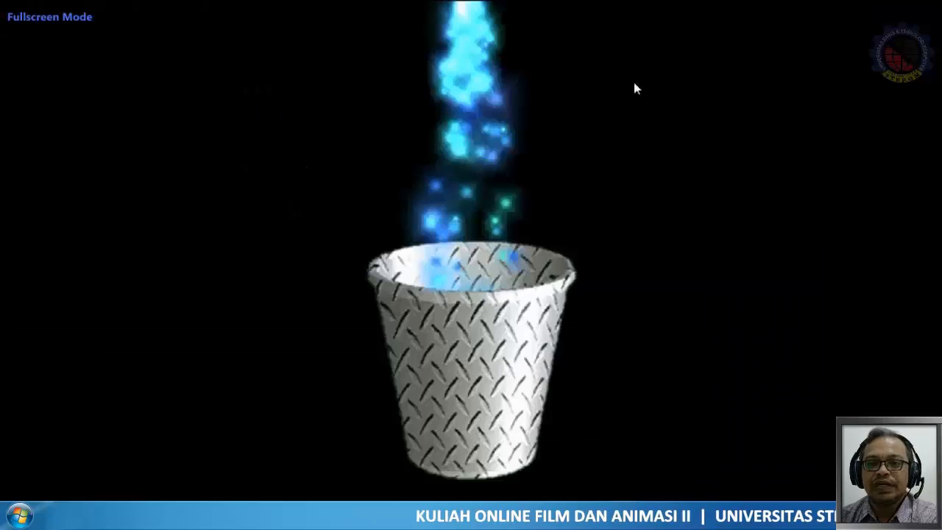
pyautogui.press('space')
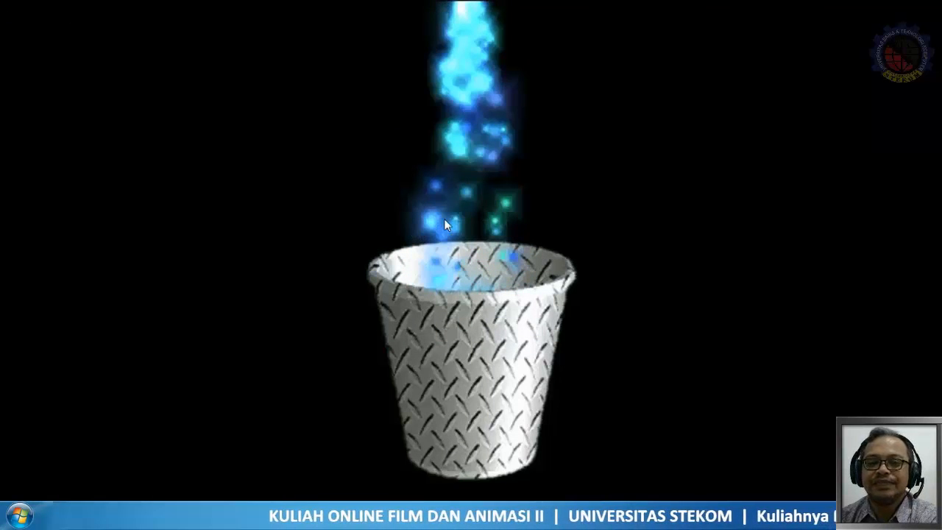
pyautogui.moveTo(677, 5)
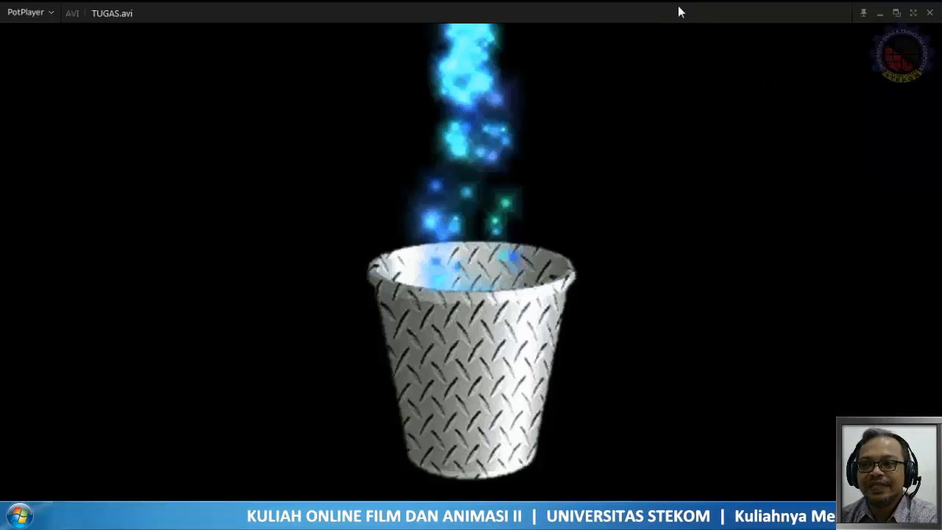
pyautogui.click(931, 14)
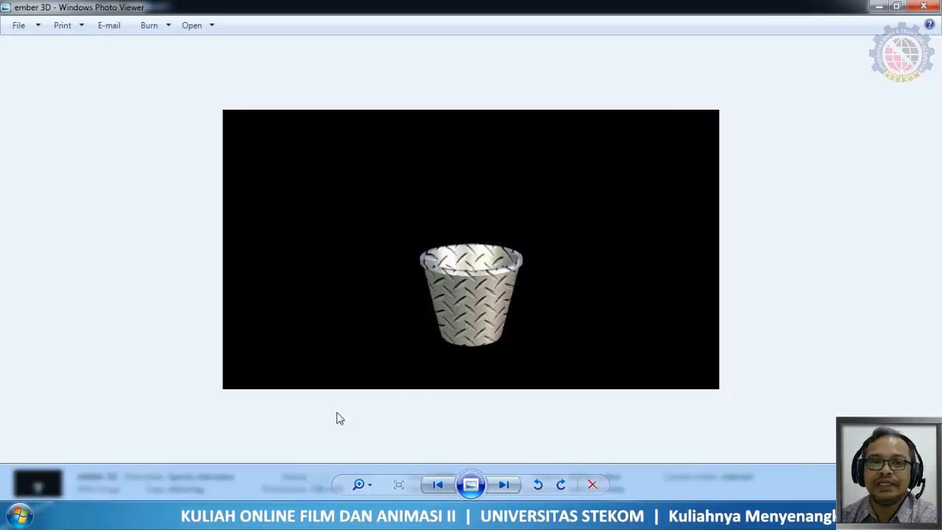
# Step: Switch to OBS and change the active scene to IntroOutro
pyautogui.moveTo(189, 515)
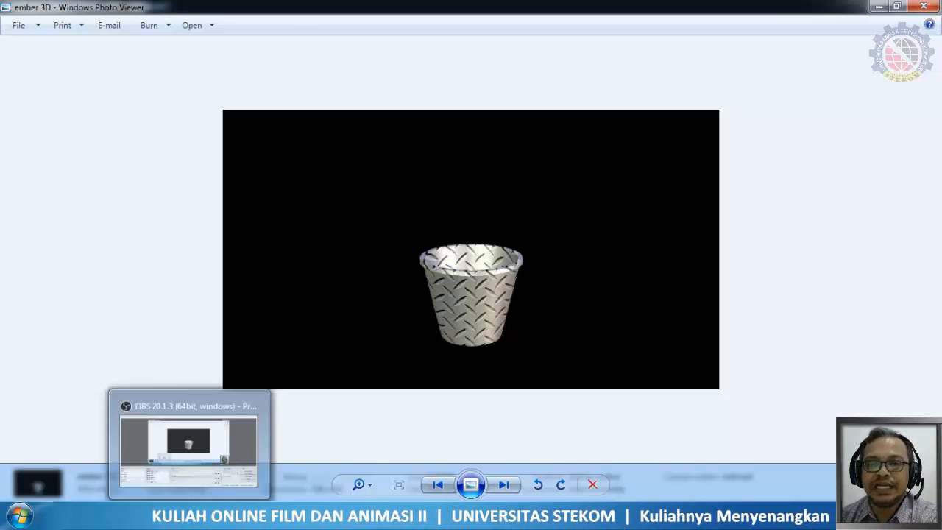
pyautogui.click(189, 441)
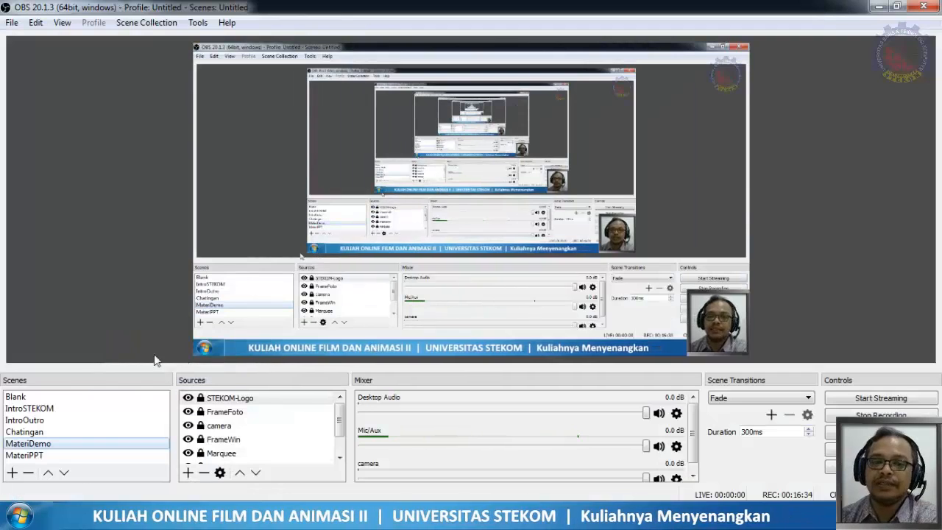
pyautogui.click(25, 420)
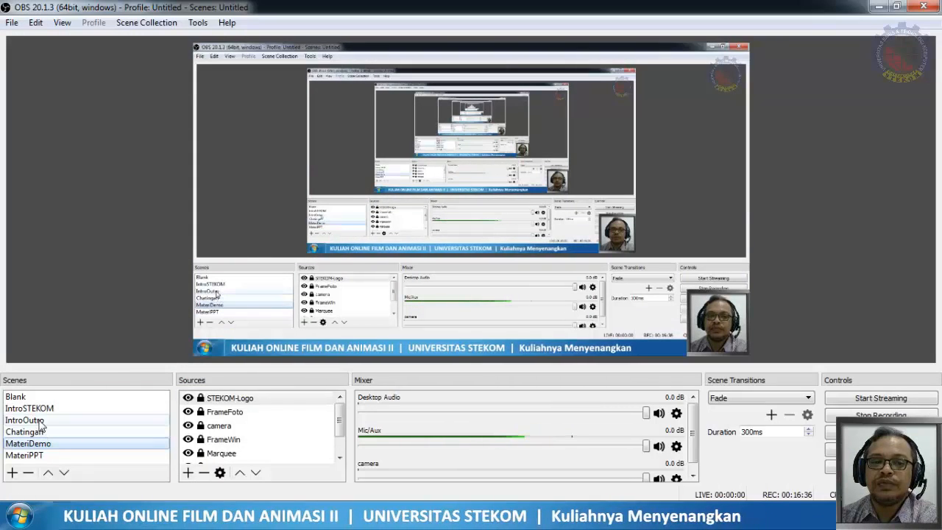